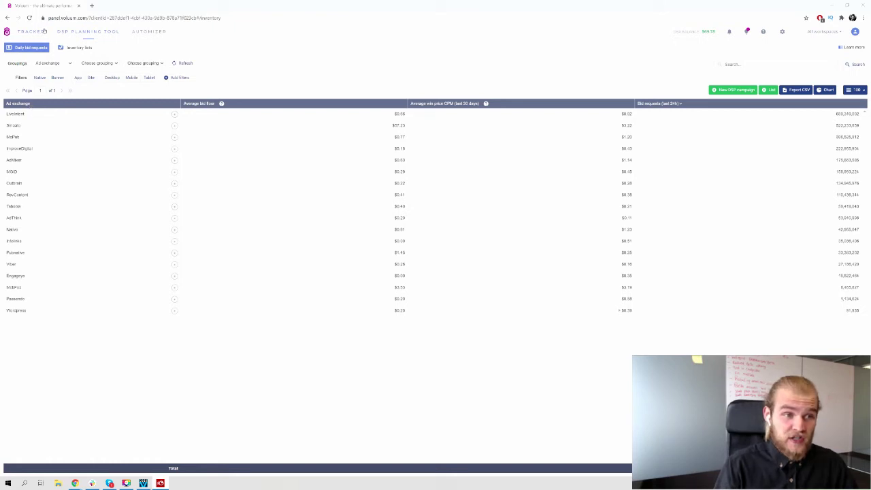
Start a new native DSP campaign from the tracker's campaign list to view the available ad exchanges.
{"action": "left_click", "coordinate": [44, 31]}
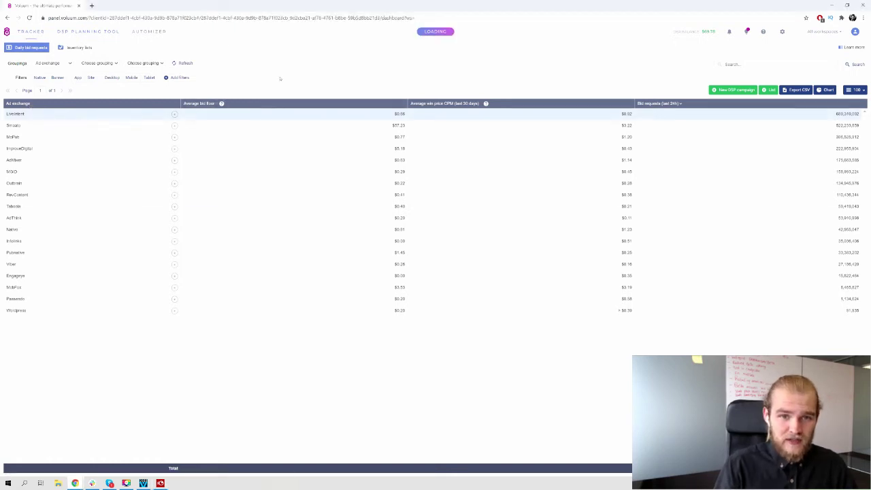
{"action": "left_click", "coordinate": [71, 62]}
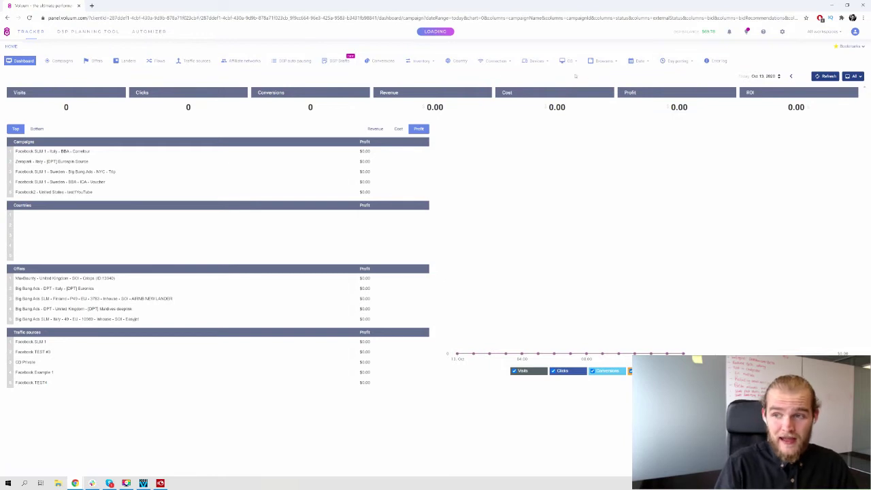
{"action": "left_click", "coordinate": [538, 92]}
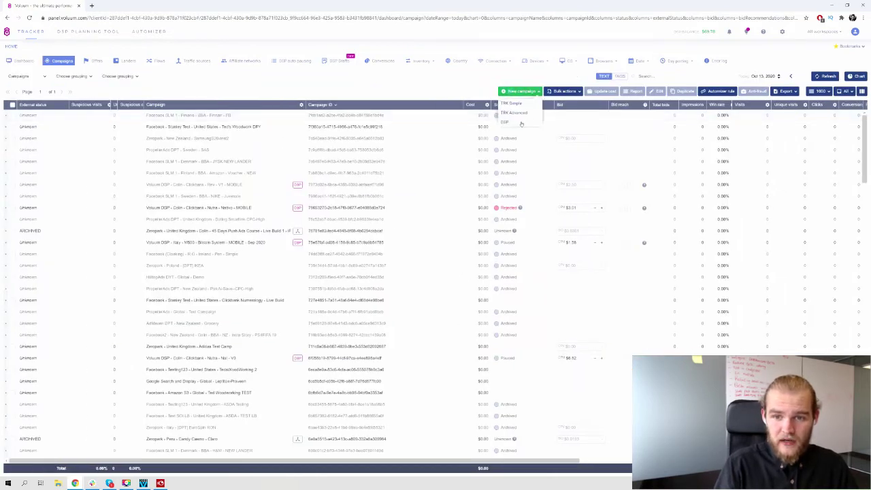
{"action": "left_click", "coordinate": [522, 123]}
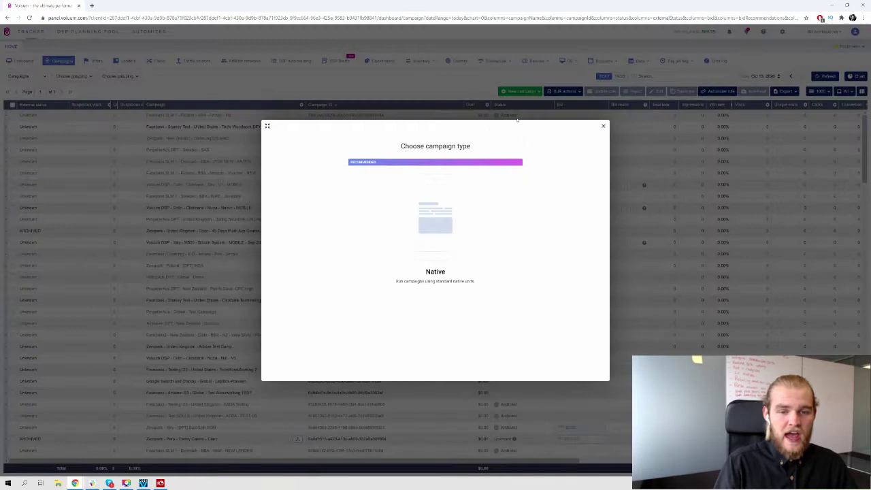
{"action": "left_click", "coordinate": [388, 276]}
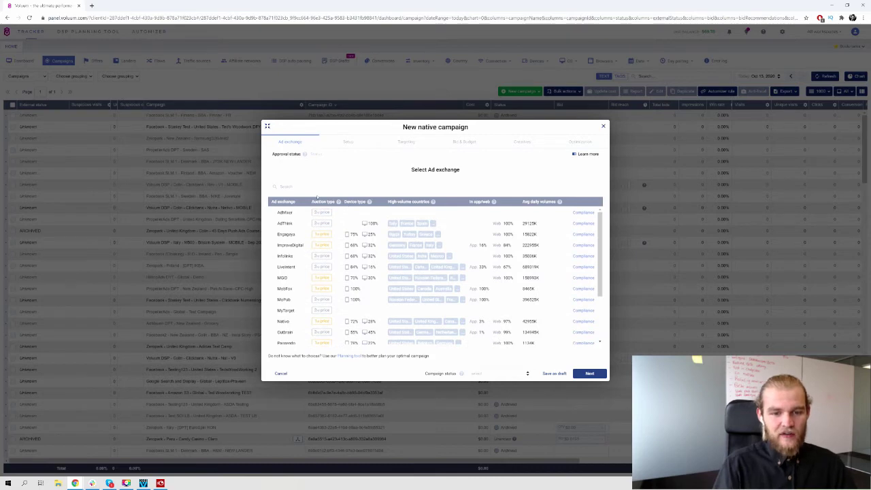
Search the ad exchange list for "nutra" to check which exchanges match that vertical.
{"action": "left_click", "coordinate": [328, 187]}
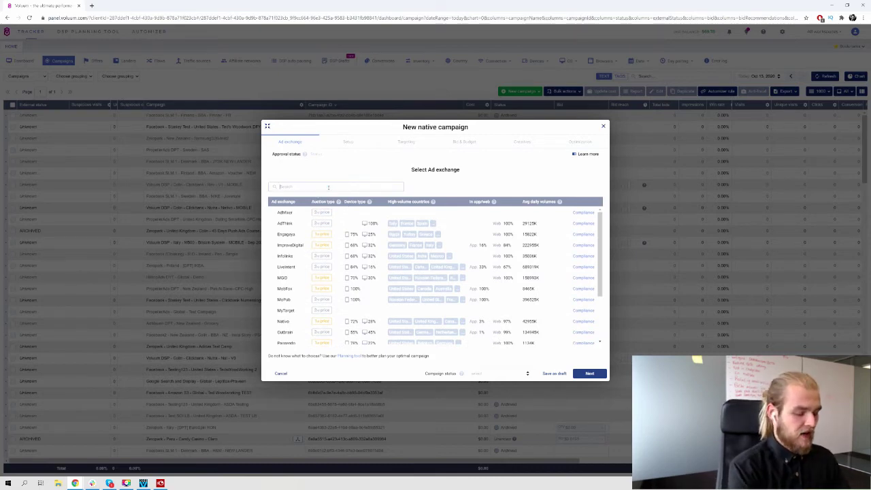
{"action": "type", "text": "native"}
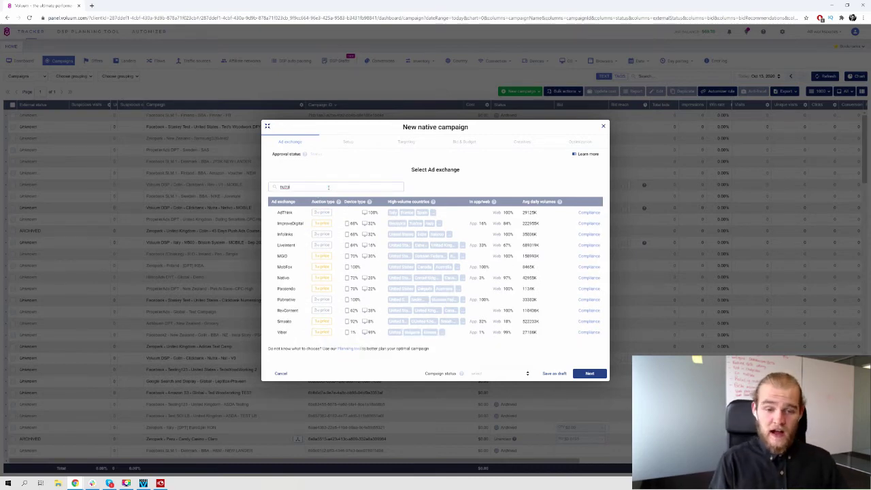
{"action": "mouse_move", "coordinate": [339, 202]}
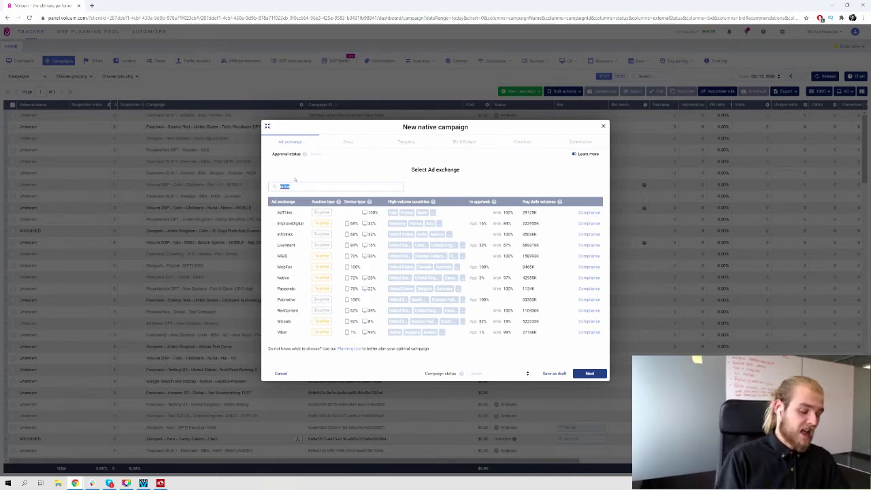
Replace the ad exchange search with other offer verticals, ending with "health".
{"action": "left_click_drag", "start_coordinate": [307, 186], "coordinate": [295, 179]}
{"action": "type", "text": "cryp"}
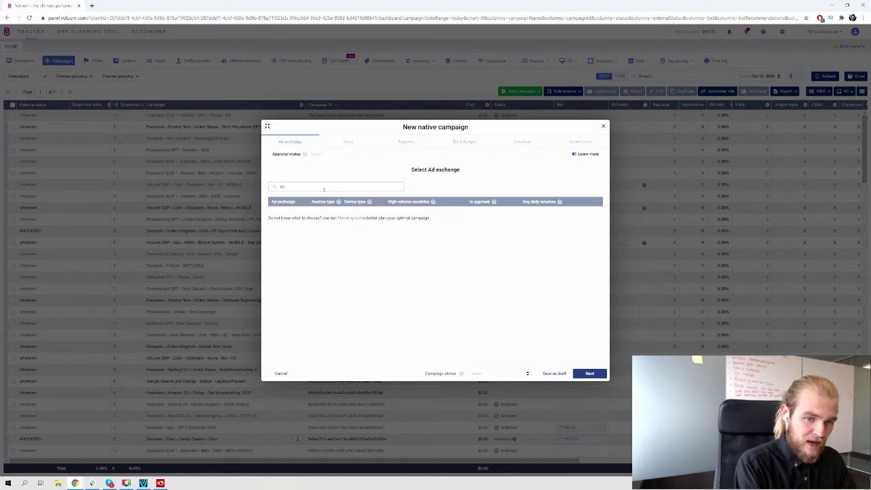
{"action": "key", "text": "BackSpace"}
{"action": "key", "text": "BackSpace"}
{"action": "type", "text": "Invi"}
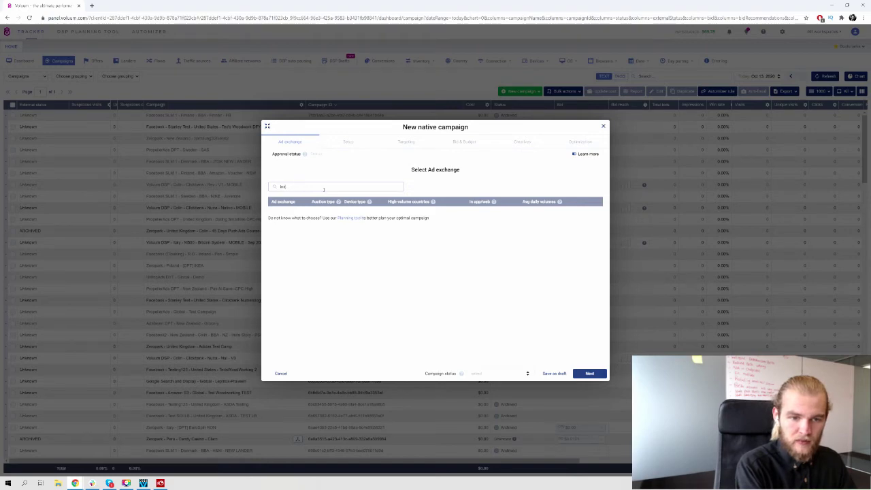
{"action": "key", "text": "BackSpace"}
{"action": "key", "text": "BackSpace"}
{"action": "type", "text": "di"}
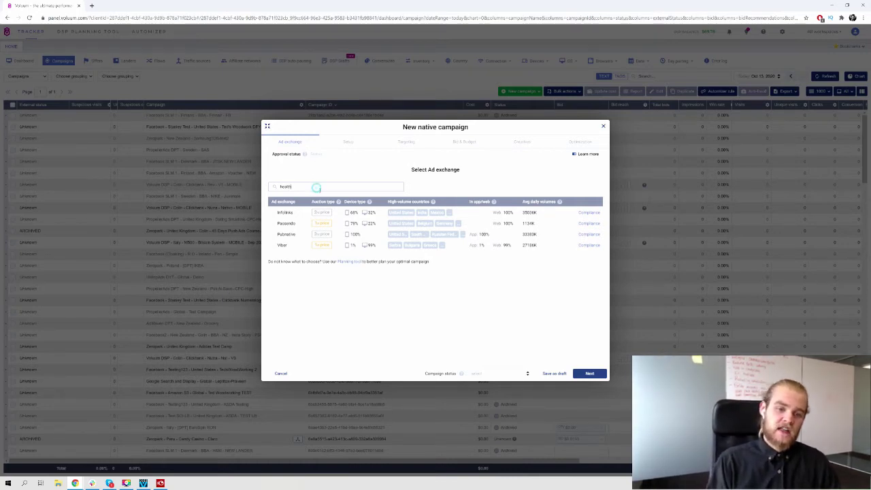
Search the ad exchange list for "nutra" again, and clear the search term.
{"action": "double_click", "coordinate": [319, 187]}
{"action": "key", "text": "BackSpace"}
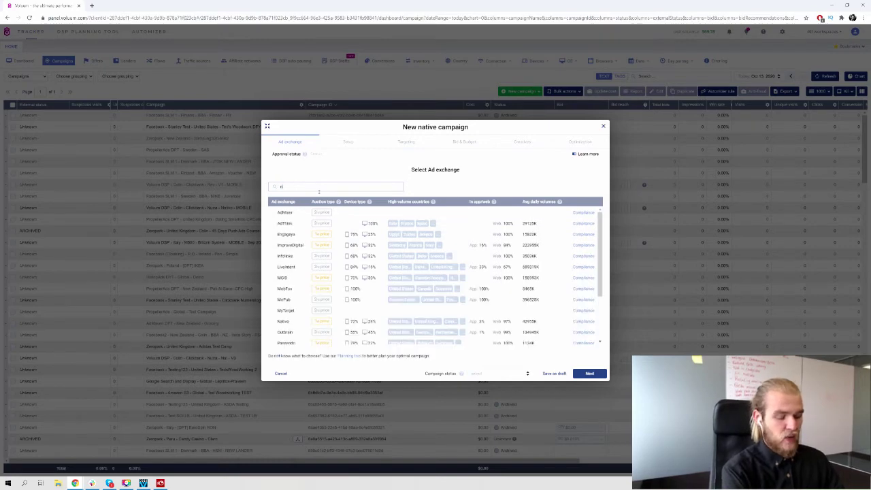
{"action": "type", "text": "nativ"}
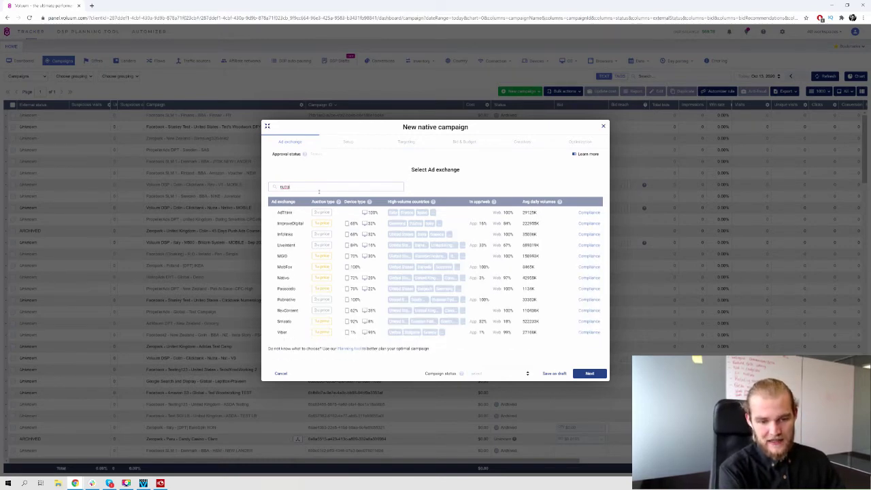
{"action": "key", "text": "BackSpace"}
{"action": "key", "text": "BackSpace"}
{"action": "key", "text": "BackSpace"}
{"action": "key", "text": "BackSpace"}
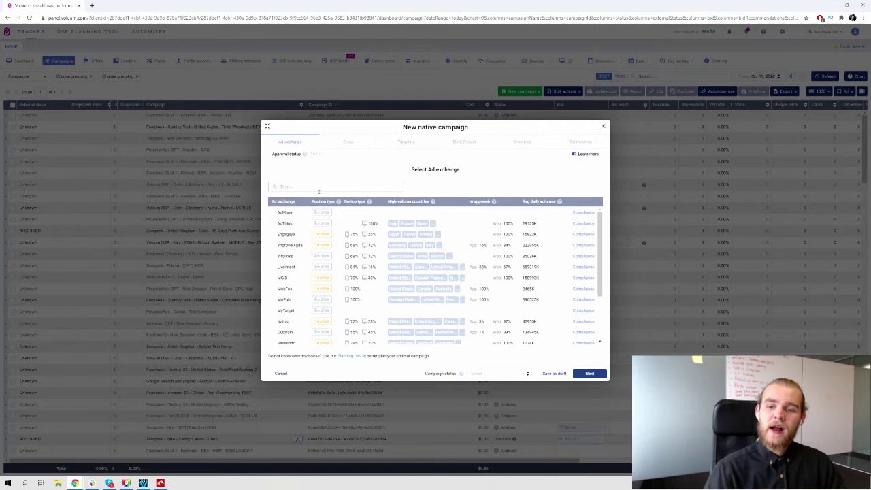
Close the new native campaign form without saving and open the DSP Planning Tool.
{"action": "left_click", "coordinate": [604, 126]}
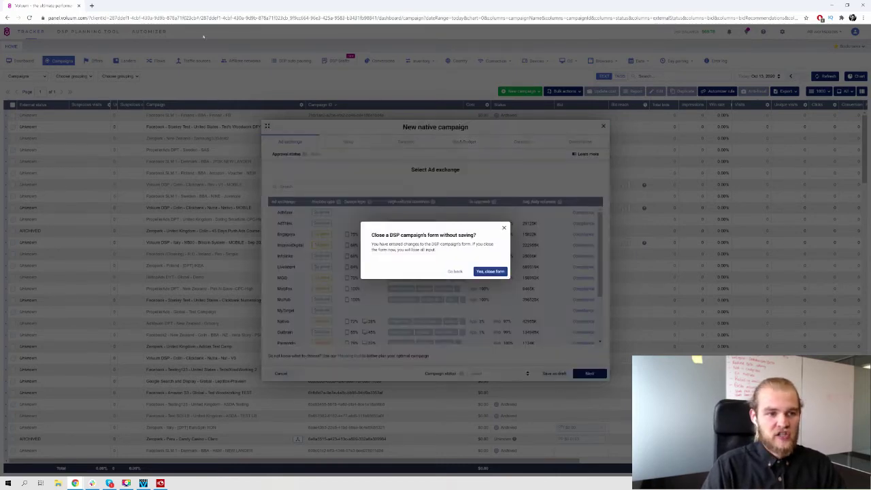
{"action": "left_click", "coordinate": [490, 272]}
{"action": "left_click", "coordinate": [78, 31]}
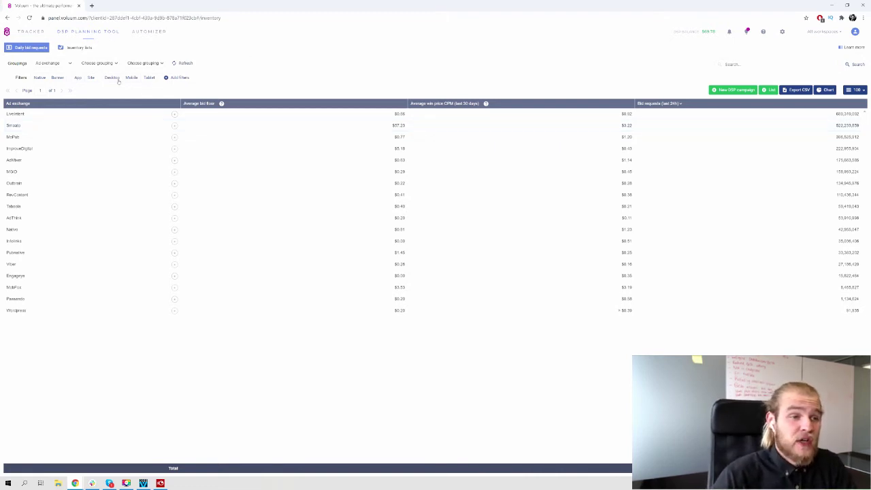
{"action": "left_click_drag", "start_coordinate": [8, 63], "coordinate": [51, 62]}
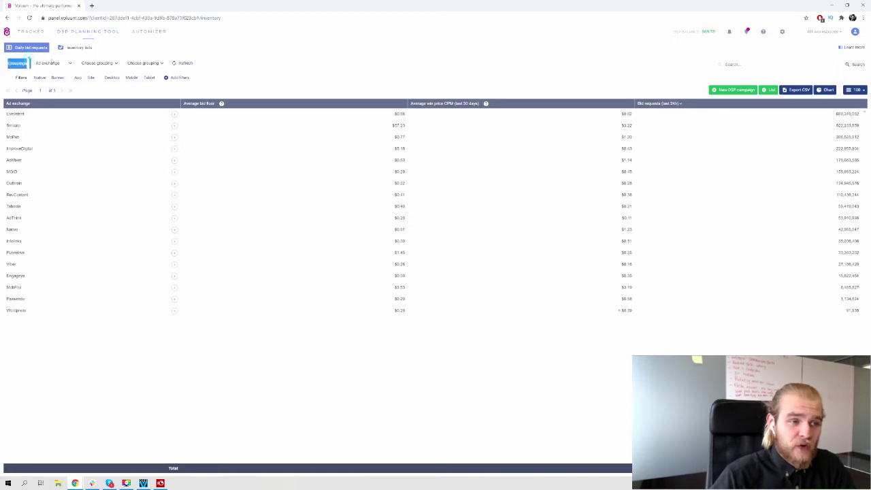
{"action": "left_click", "coordinate": [346, 61]}
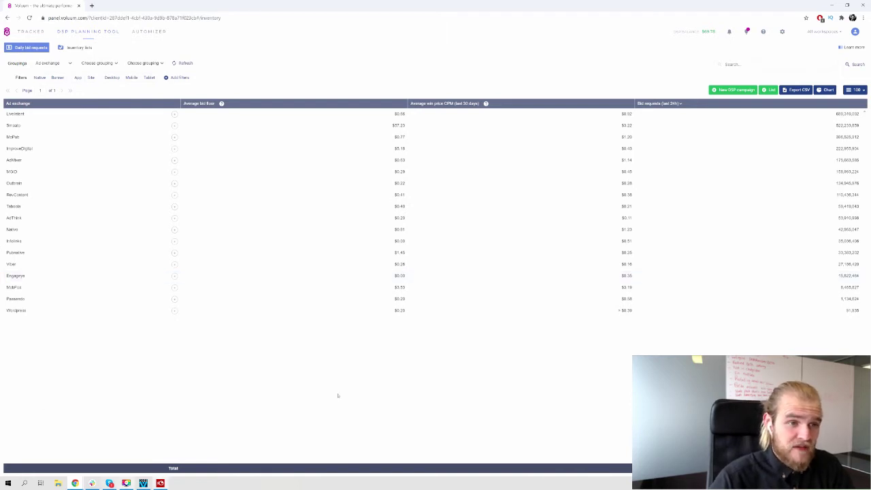
Add Region as the second grouping of the daily bid requests and apply it.
{"action": "left_click", "coordinate": [119, 64]}
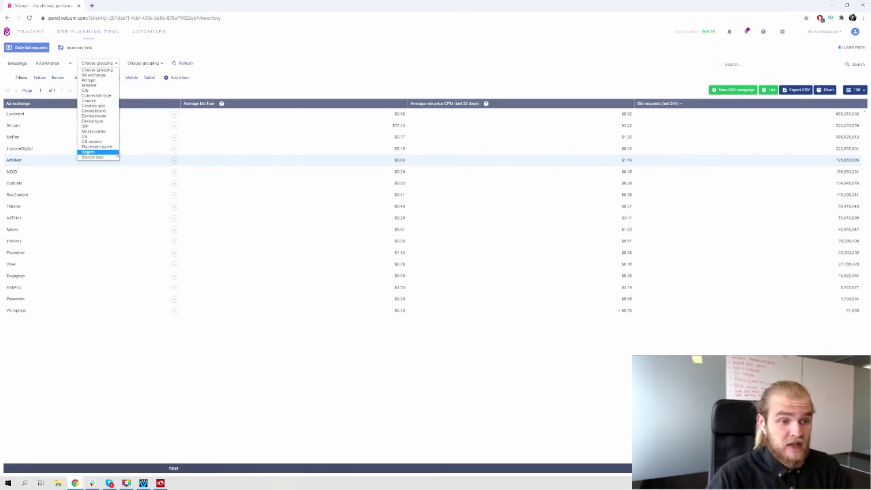
{"action": "left_click", "coordinate": [116, 154]}
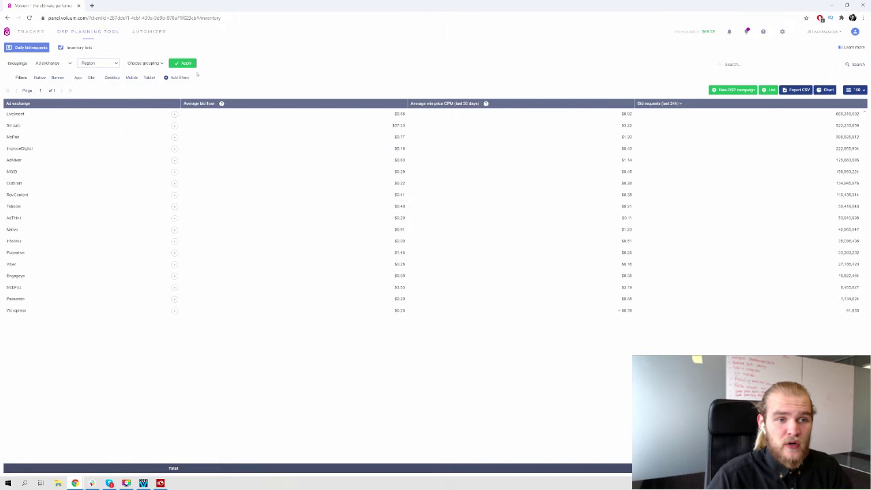
{"action": "left_click", "coordinate": [193, 64]}
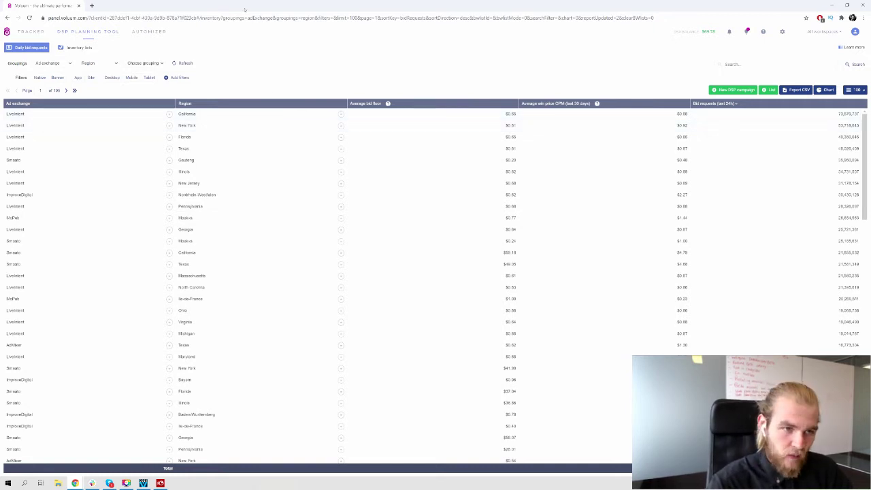
Set the second grouping of the daily bid requests to Country, apply it and look through the list.
{"action": "left_click", "coordinate": [105, 67]}
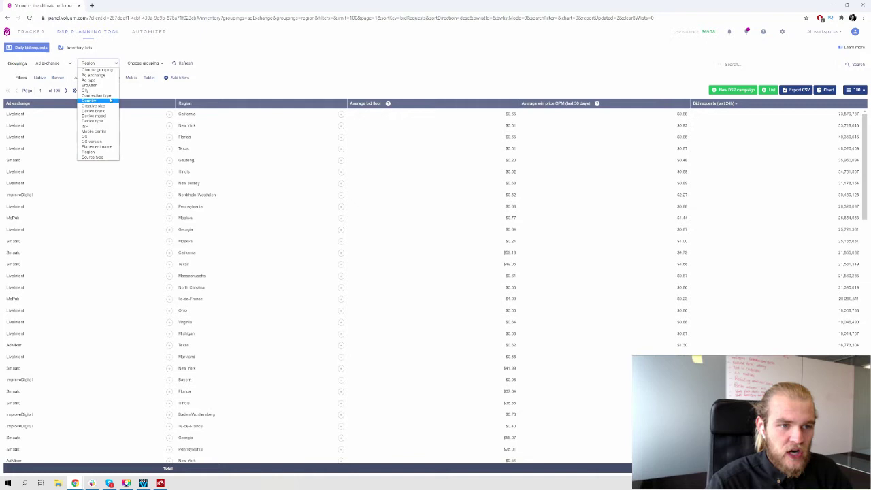
{"action": "left_click", "coordinate": [109, 97]}
{"action": "left_click", "coordinate": [183, 63]}
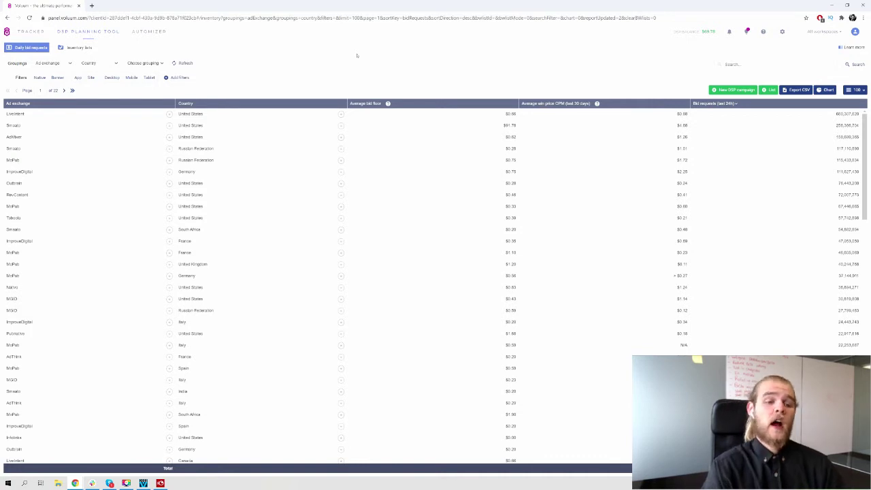
{"action": "scroll", "coordinate": [153, 176], "scroll_direction": "down", "scroll_amount": 8}
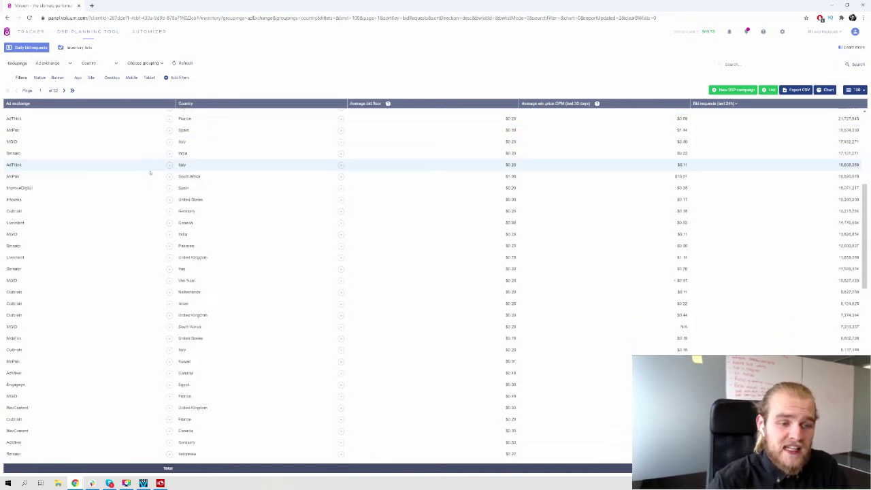
{"action": "scroll", "coordinate": [155, 185], "scroll_direction": "up", "scroll_amount": 10}
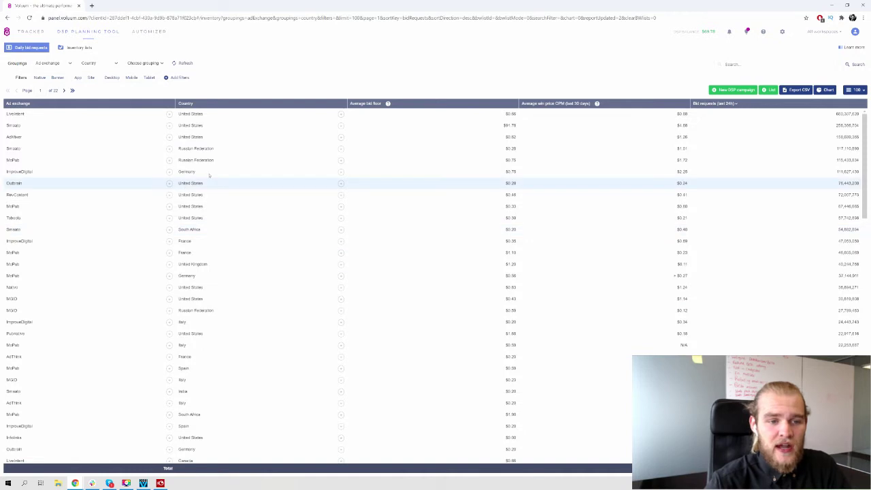
Sort the bid requests by country in descending order and look through them for the United States.
{"action": "left_click", "coordinate": [277, 105]}
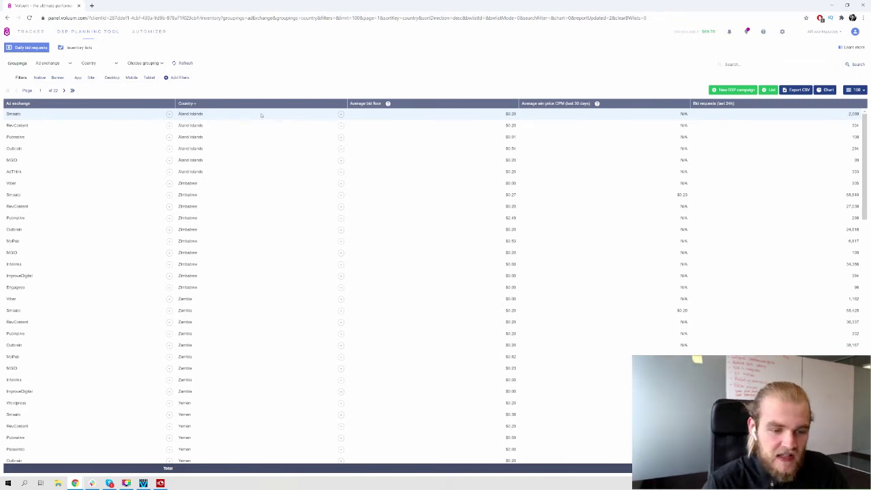
{"action": "scroll", "coordinate": [249, 137], "scroll_direction": "down", "scroll_amount": 10}
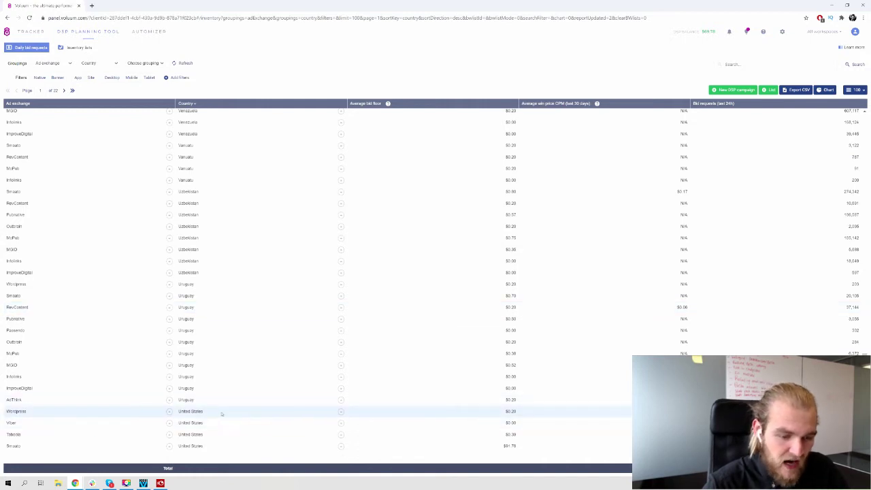
{"action": "scroll", "coordinate": [228, 402], "scroll_direction": "up", "scroll_amount": 3}
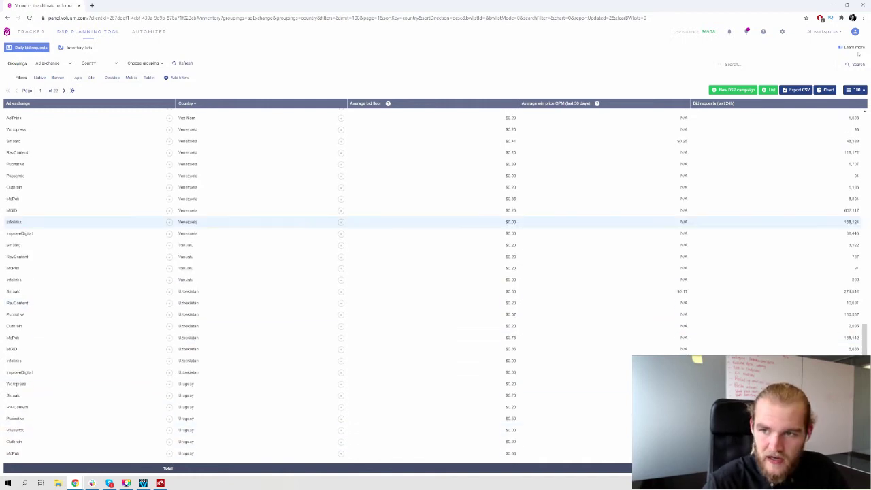
Try to filter the bid requests by searching for "united stated".
{"action": "left_click", "coordinate": [777, 65]}
{"action": "type", "text": "u"}
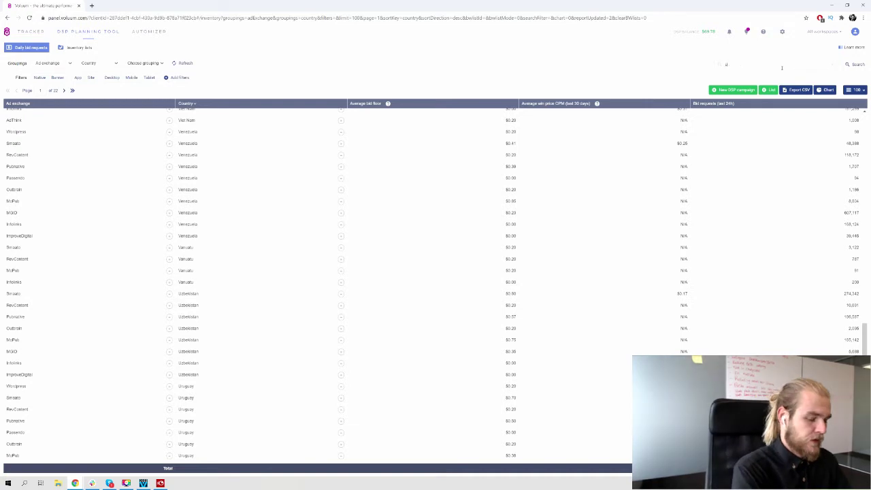
{"action": "type", "text": "nited stat"}
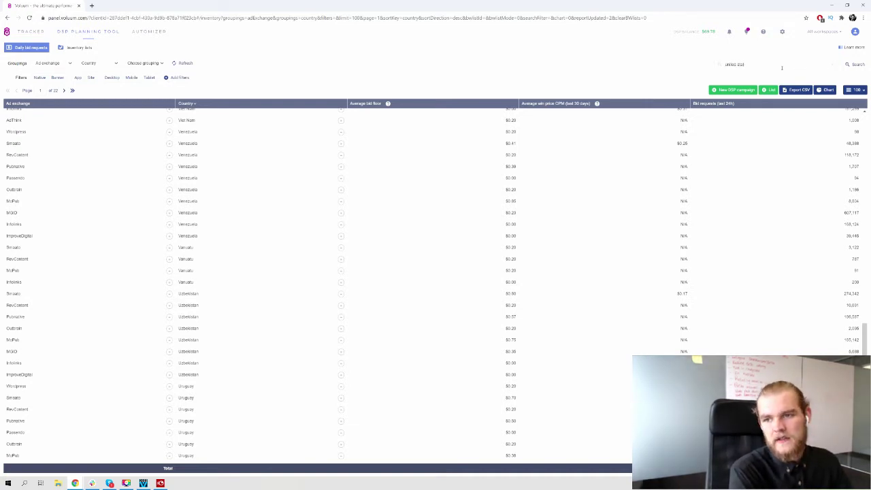
{"action": "type", "text": "ed"}
{"action": "key", "text": "Return"}
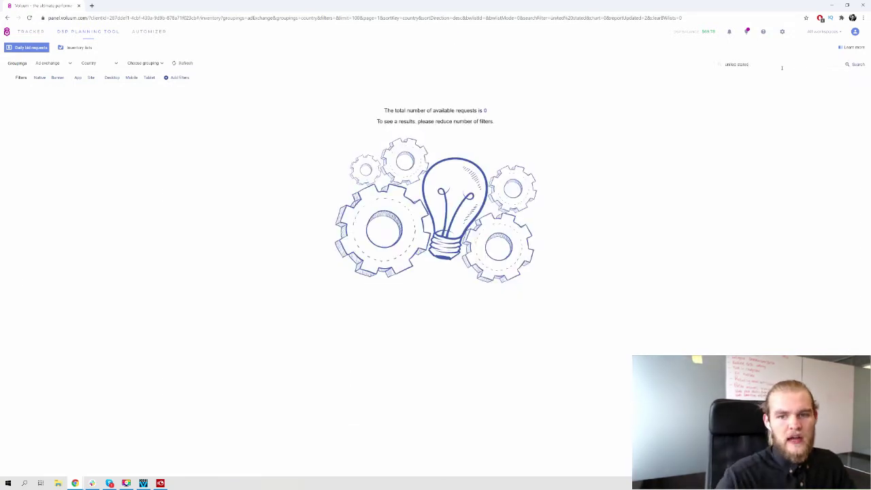
Clear the search filter on the bid requests and sort them by country in ascending order.
{"action": "left_click", "coordinate": [812, 66]}
{"action": "key", "text": "ctrl+a"}
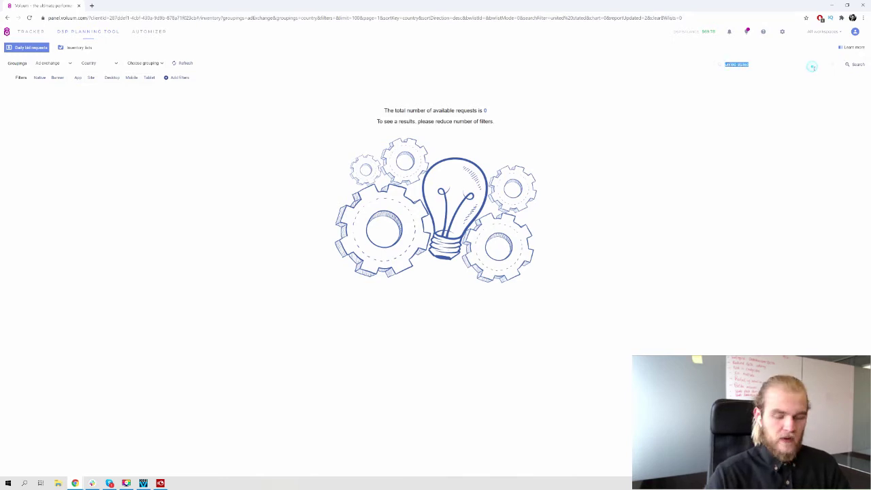
{"action": "key", "text": "BackSpace"}
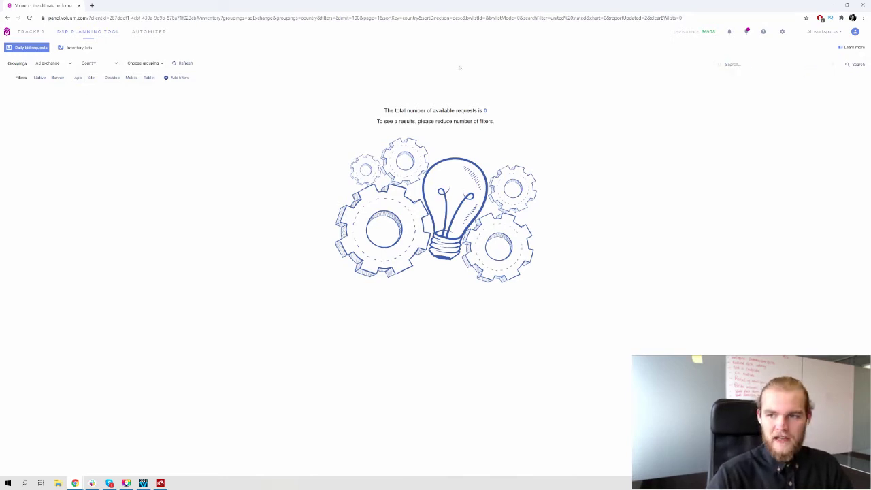
{"action": "left_click", "coordinate": [856, 65]}
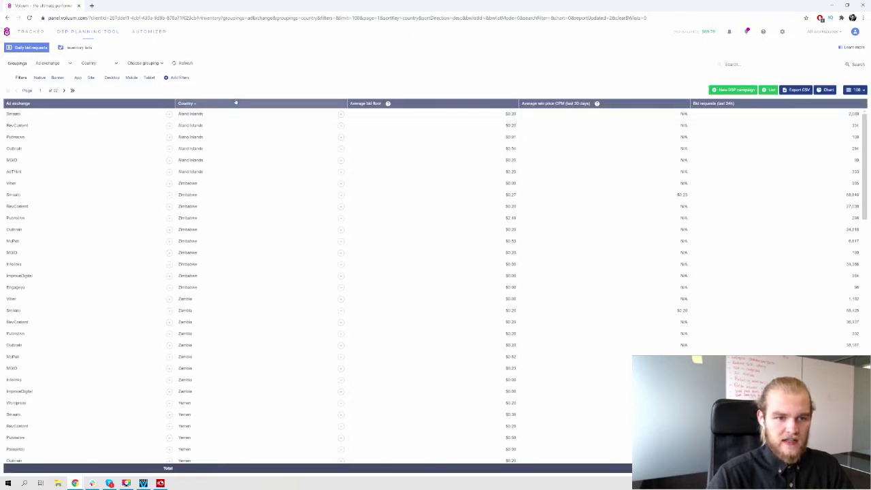
{"action": "left_click", "coordinate": [234, 102]}
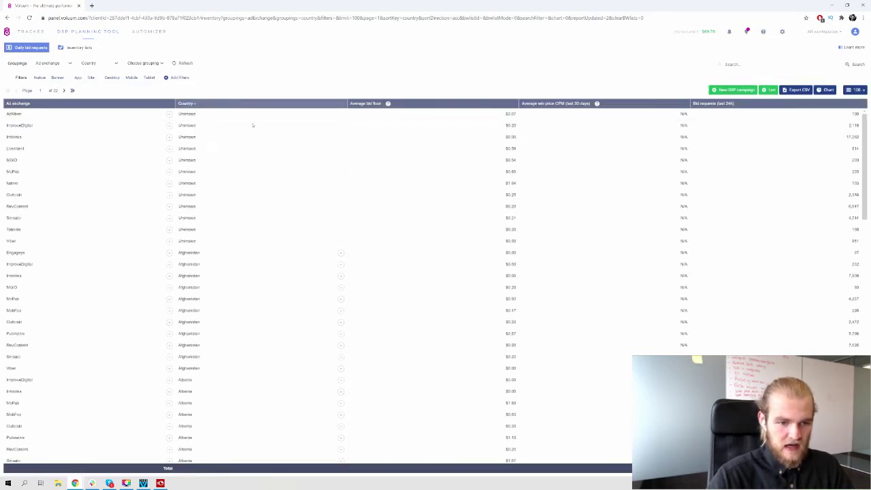
Go to page 20 of the bid request list and look through it for the United States.
{"action": "scroll", "coordinate": [245, 173], "scroll_direction": "down", "scroll_amount": 10}
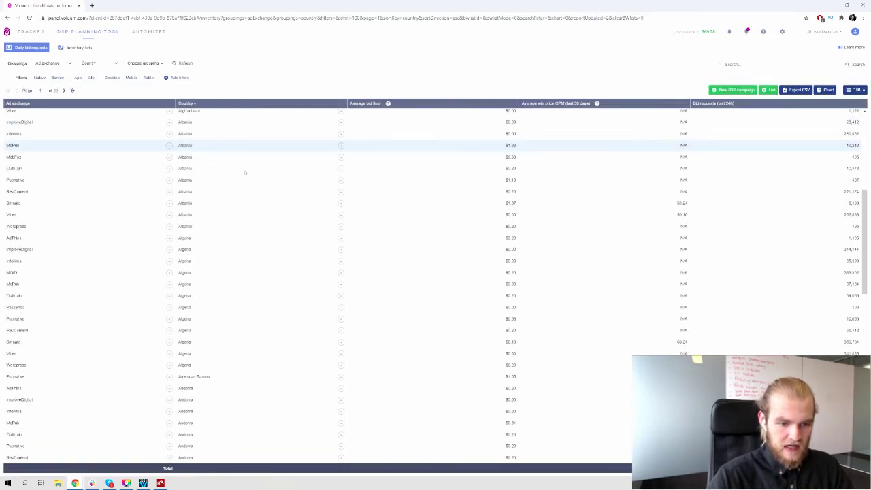
{"action": "left_click", "coordinate": [41, 91]}
{"action": "type", "text": "20"}
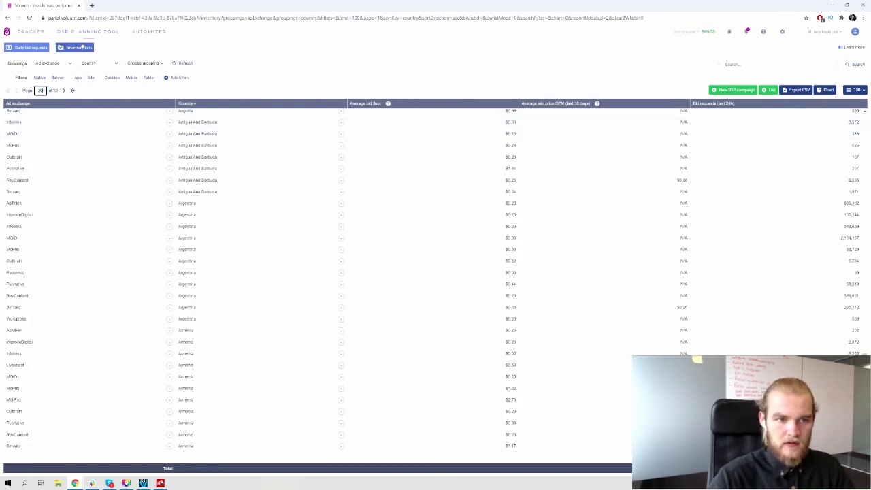
{"action": "left_click", "coordinate": [186, 63]}
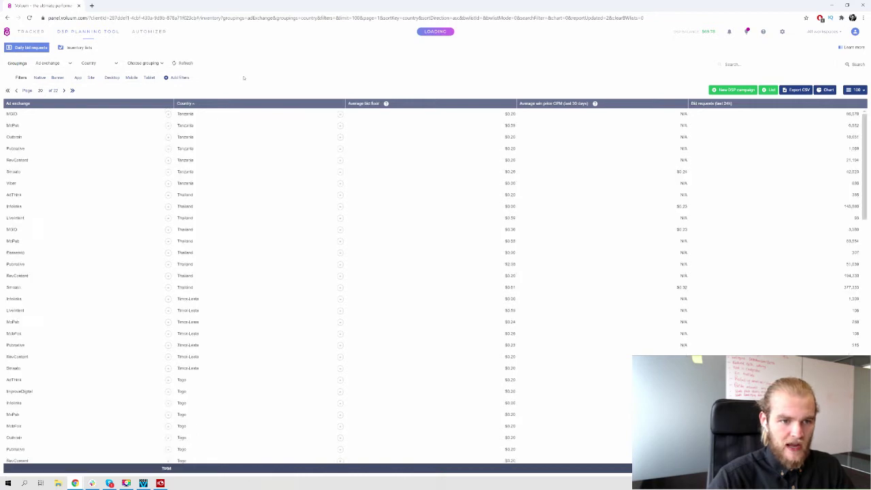
{"action": "scroll", "coordinate": [68, 118], "scroll_direction": "down", "scroll_amount": 2}
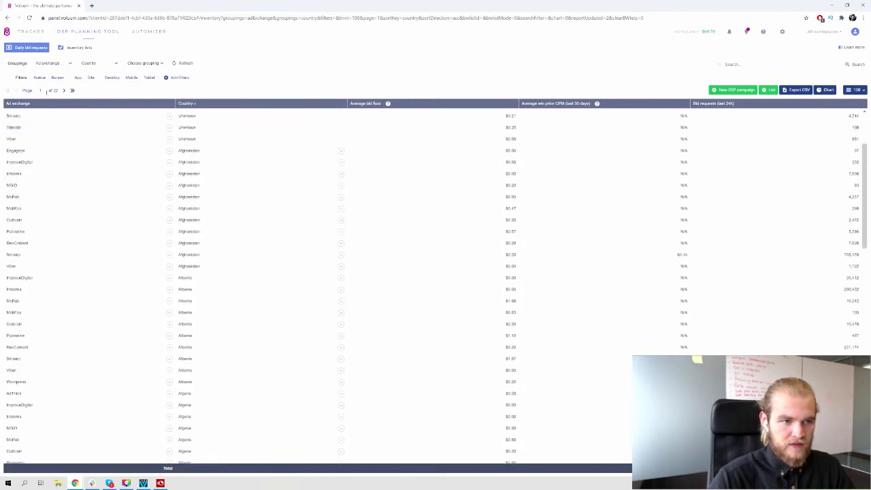
{"action": "key", "text": "Return"}
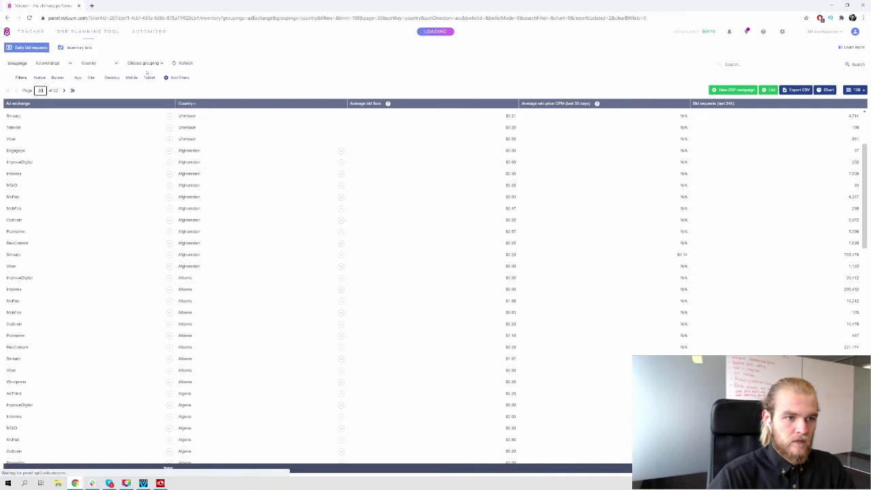
{"action": "scroll", "coordinate": [294, 158], "scroll_direction": "down", "scroll_amount": 8}
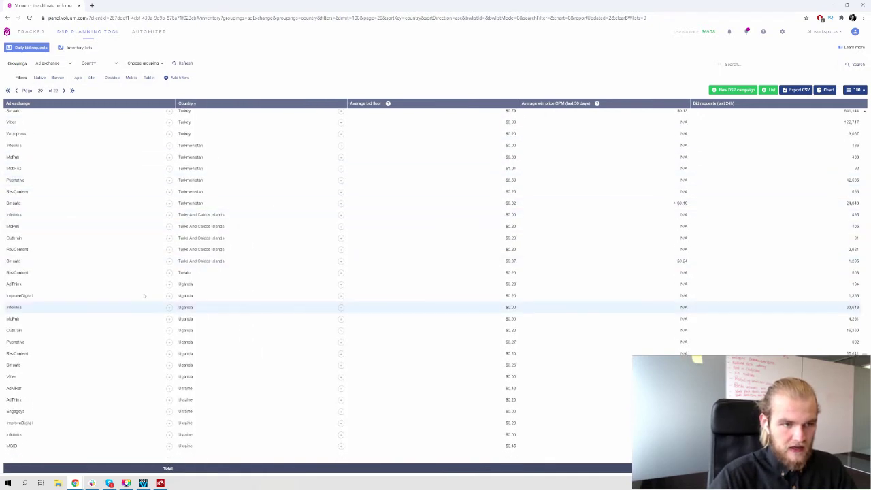
Go to page 21 and examine the United States prices and bid requests per ad exchange, highlighting the Taboola and LiveIntent rows.
{"action": "left_click", "coordinate": [63, 91]}
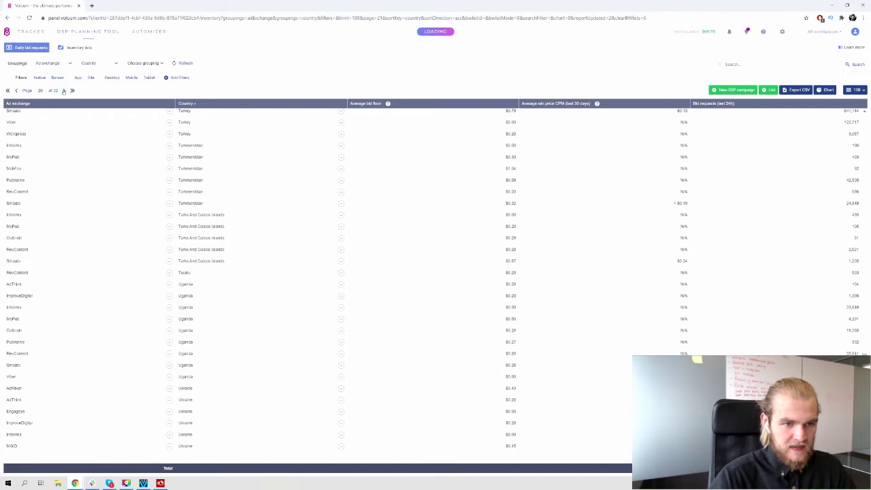
{"action": "scroll", "coordinate": [242, 170], "scroll_direction": "down", "scroll_amount": 4}
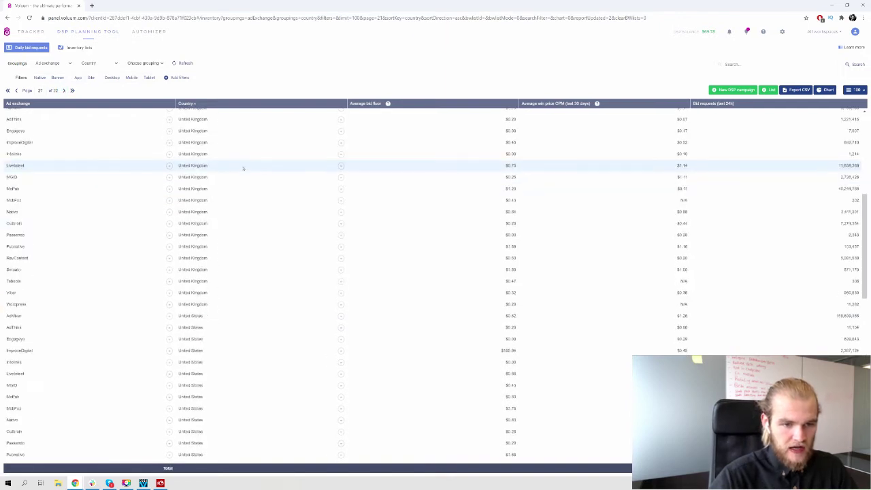
{"action": "scroll", "coordinate": [243, 168], "scroll_direction": "down", "scroll_amount": 3}
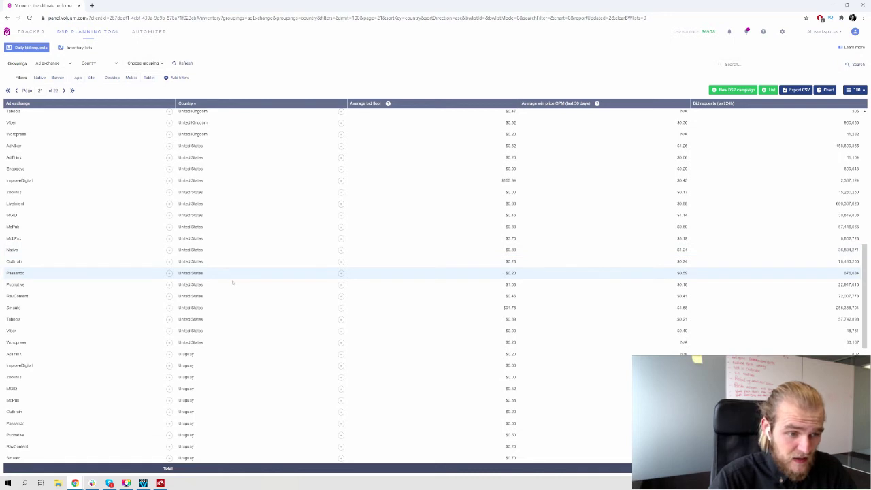
{"action": "left_click", "coordinate": [225, 319]}
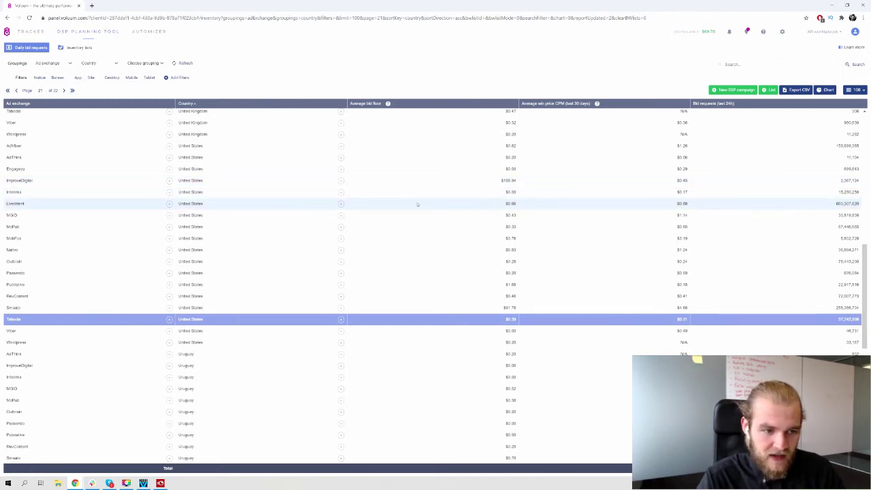
{"action": "left_click", "coordinate": [131, 209]}
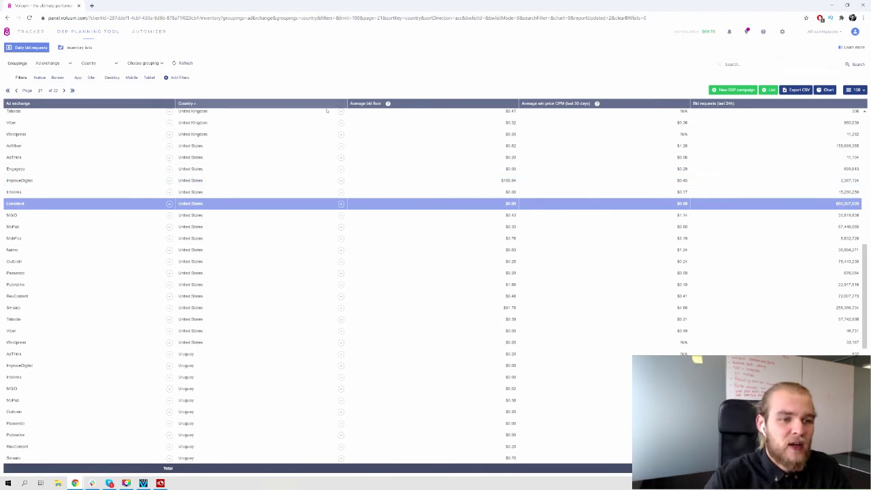
Set the third grouping of the daily bid requests to Region and apply it.
{"action": "left_click", "coordinate": [144, 64]}
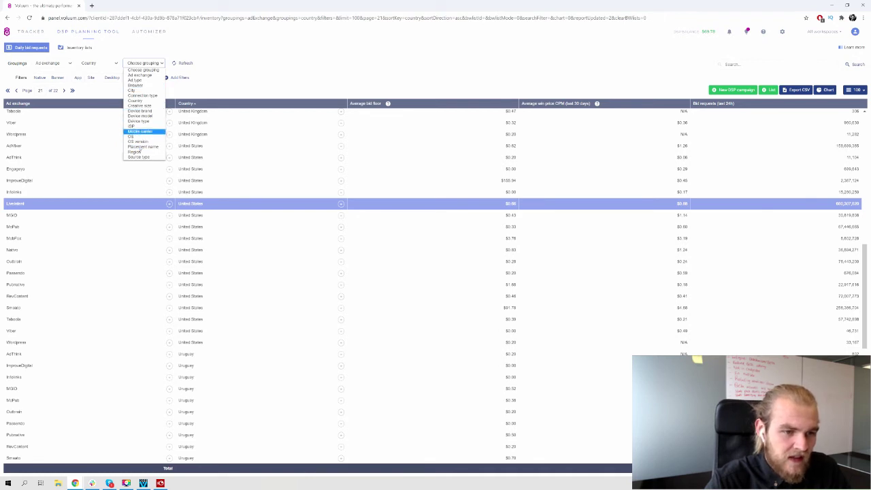
{"action": "left_click", "coordinate": [137, 152]}
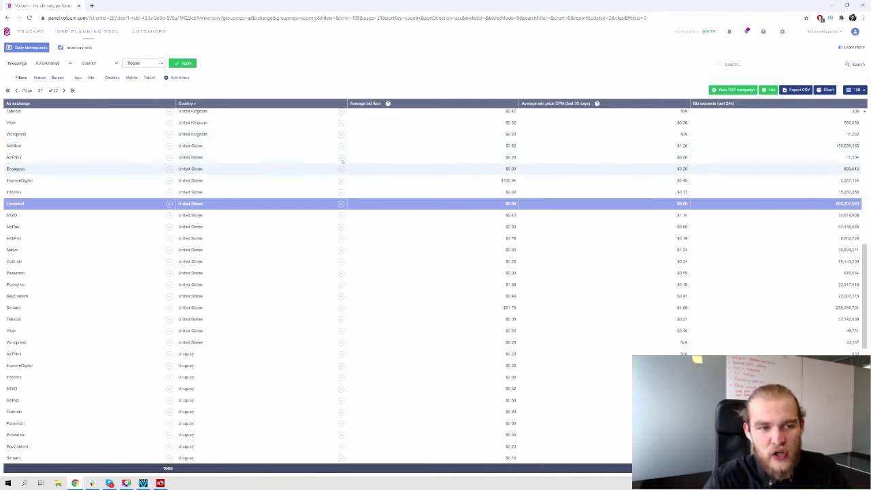
{"action": "left_click", "coordinate": [187, 65]}
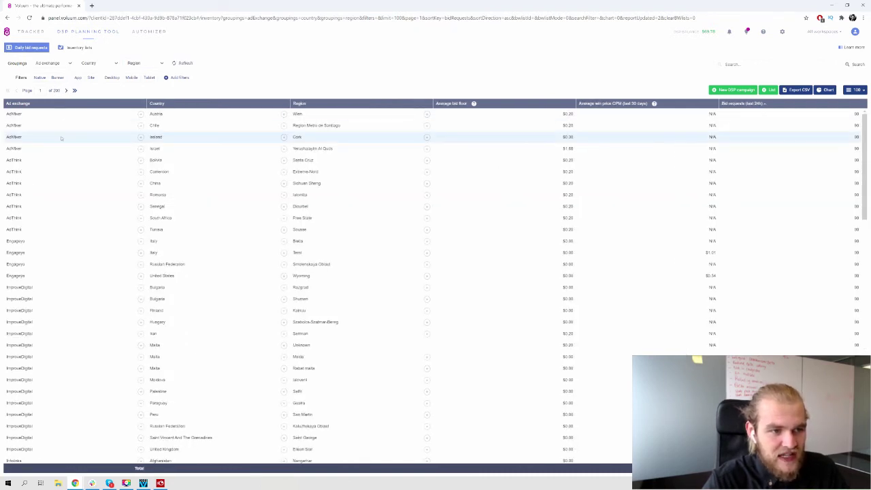
Sort the region-level bid requests by country in ascending order and look through the first page.
{"action": "left_click", "coordinate": [218, 105]}
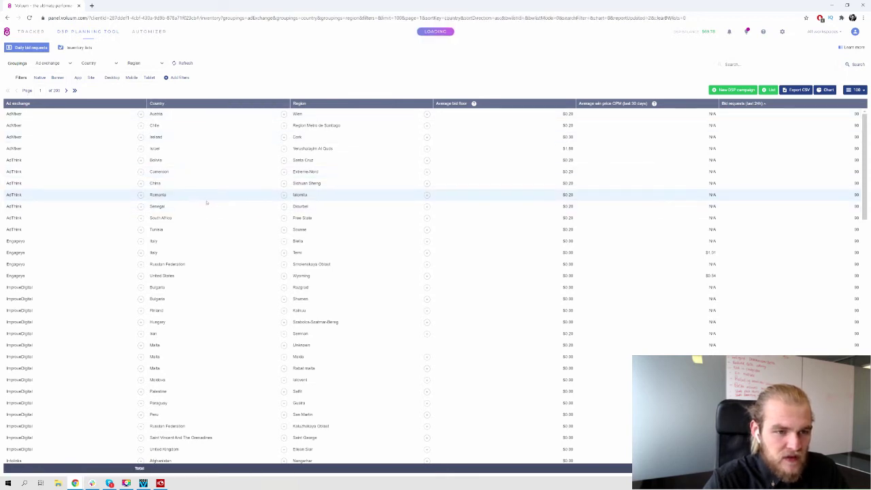
{"action": "scroll", "coordinate": [156, 109], "scroll_direction": "down", "scroll_amount": 3}
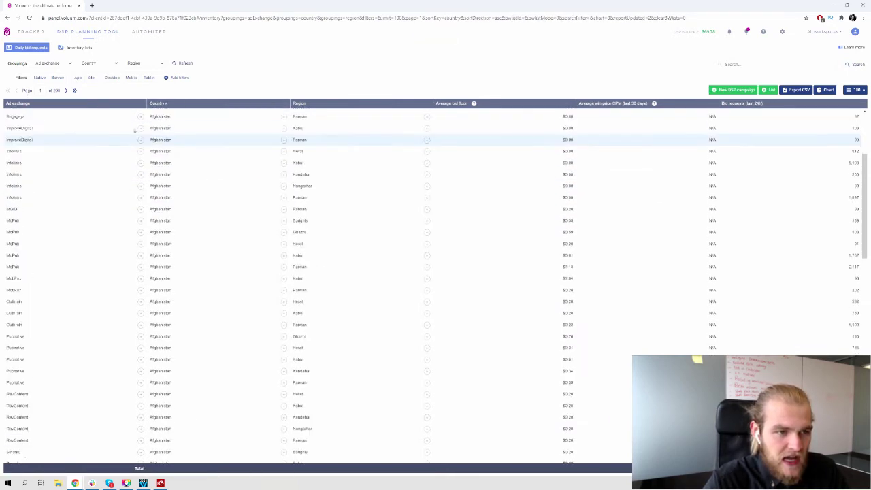
{"action": "scroll", "coordinate": [97, 140], "scroll_direction": "up", "scroll_amount": 3}
{"action": "scroll", "coordinate": [53, 113], "scroll_direction": "down", "scroll_amount": 5}
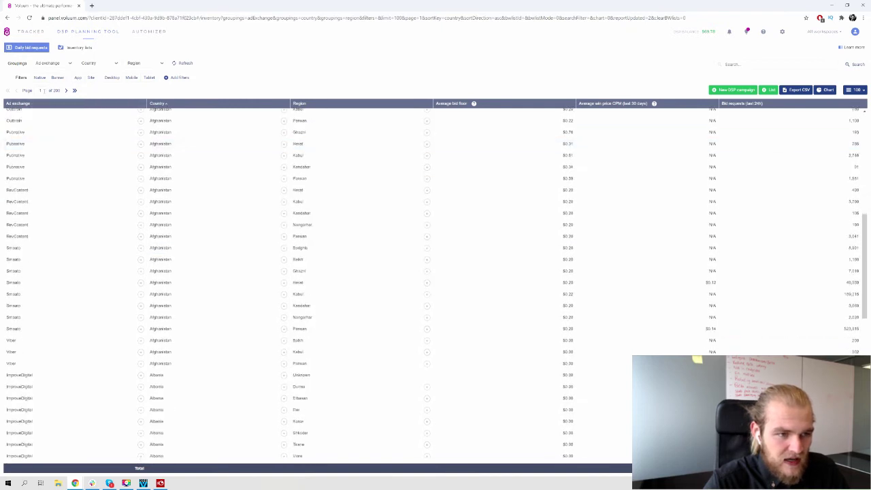
Go to page 185 of the region-level bid request list.
{"action": "double_click", "coordinate": [40, 90]}
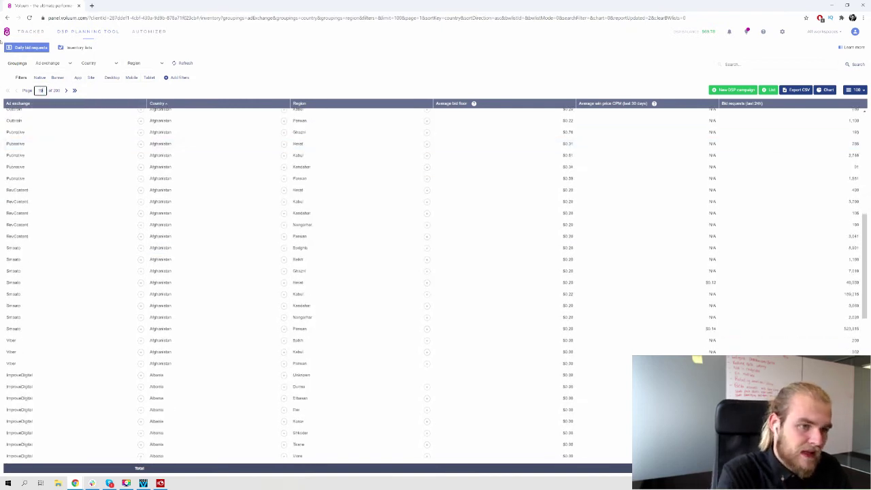
{"action": "type", "text": "1"}
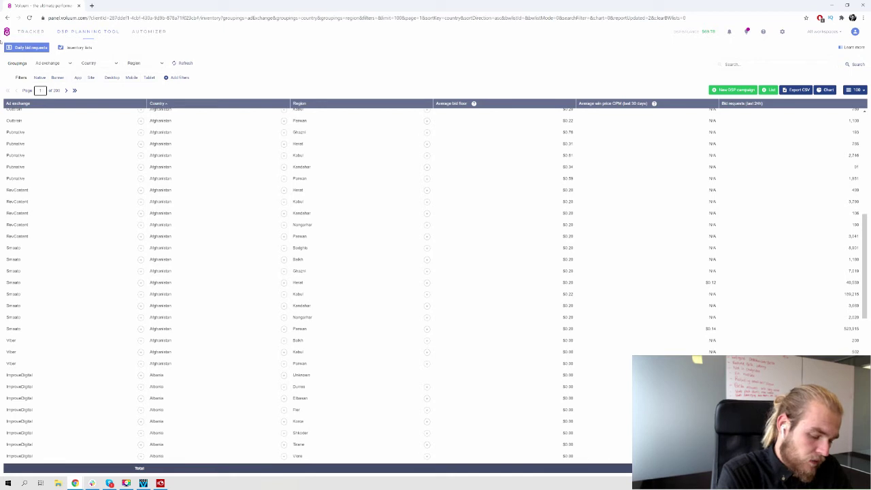
{"action": "type", "text": "85"}
{"action": "key", "text": "Return"}
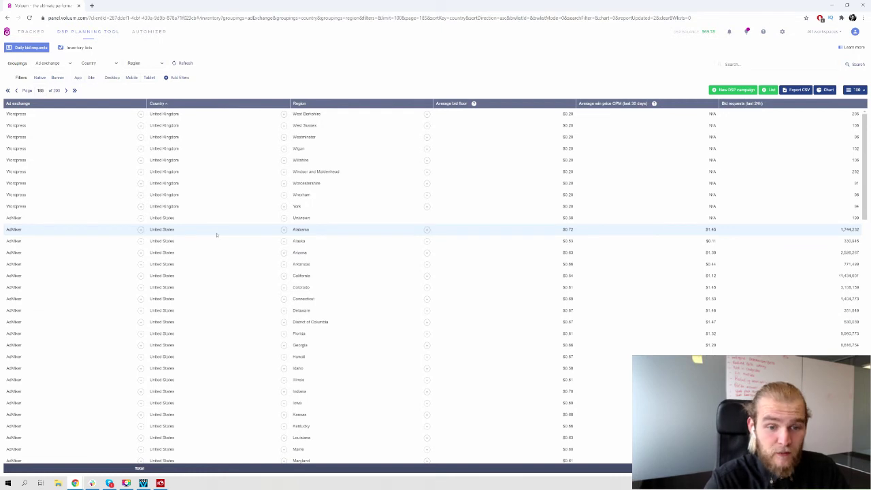
Examine the United States bid floors, win prices and bid requests by region for the AdMixer, AdThink and Engageya exchanges.
{"action": "scroll", "coordinate": [232, 235], "scroll_direction": "down", "scroll_amount": 3}
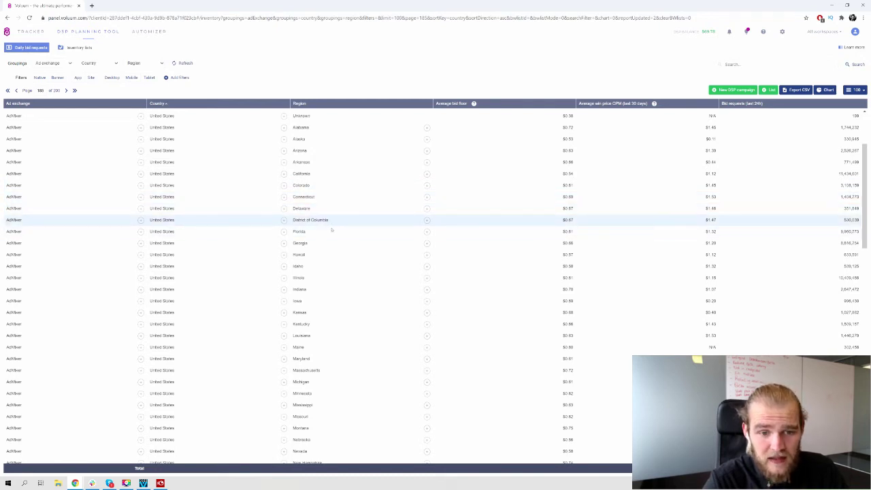
{"action": "scroll", "coordinate": [341, 306], "scroll_direction": "down", "scroll_amount": 3}
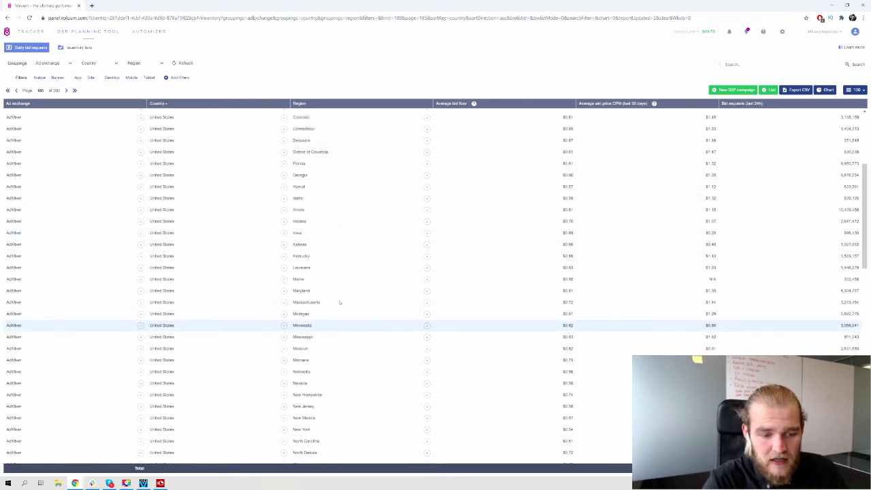
{"action": "scroll", "coordinate": [370, 207], "scroll_direction": "down", "scroll_amount": 7}
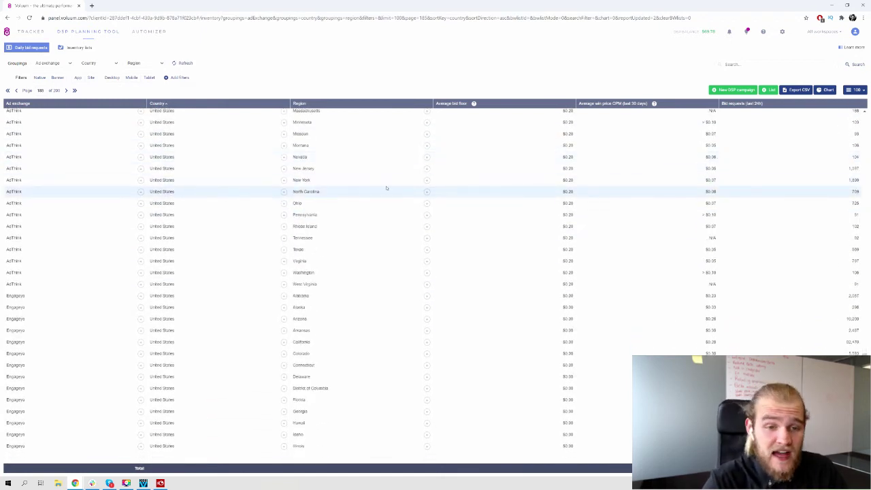
{"action": "scroll", "coordinate": [387, 190], "scroll_direction": "up", "scroll_amount": 5}
{"action": "scroll", "coordinate": [387, 192], "scroll_direction": "up", "scroll_amount": 8}
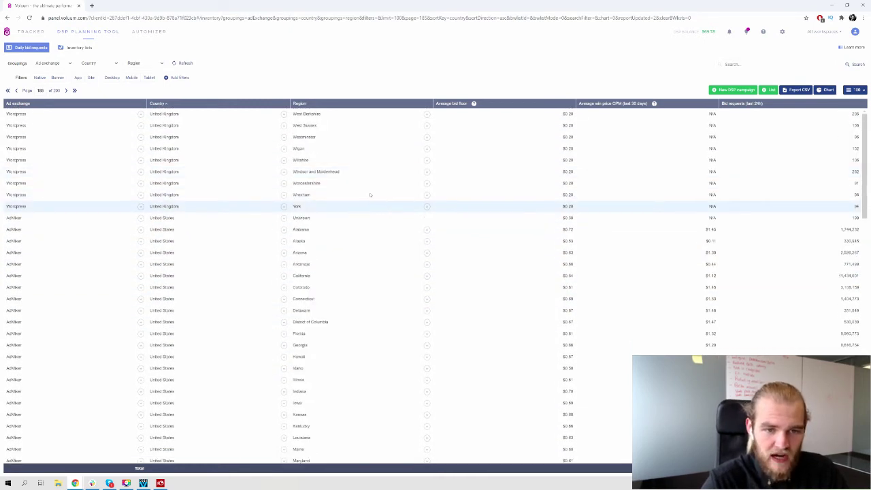
{"action": "scroll", "coordinate": [408, 171], "scroll_direction": "down", "scroll_amount": 3}
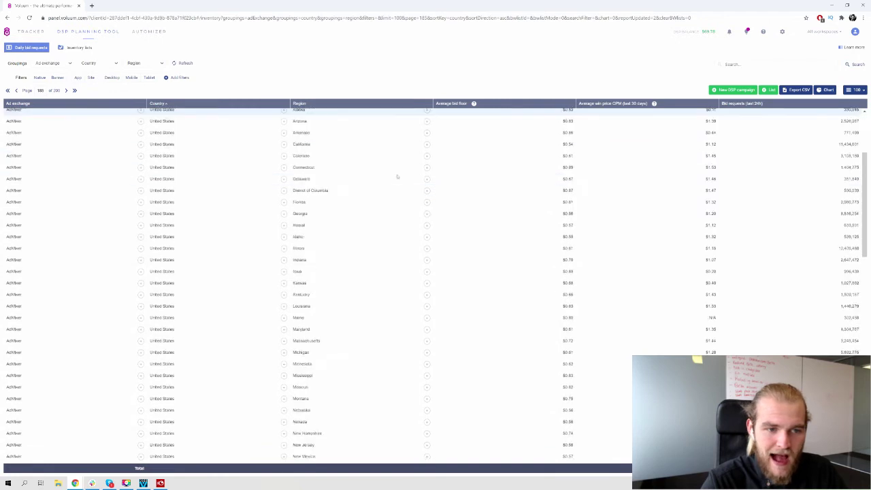
{"action": "scroll", "coordinate": [474, 167], "scroll_direction": "up", "scroll_amount": 1}
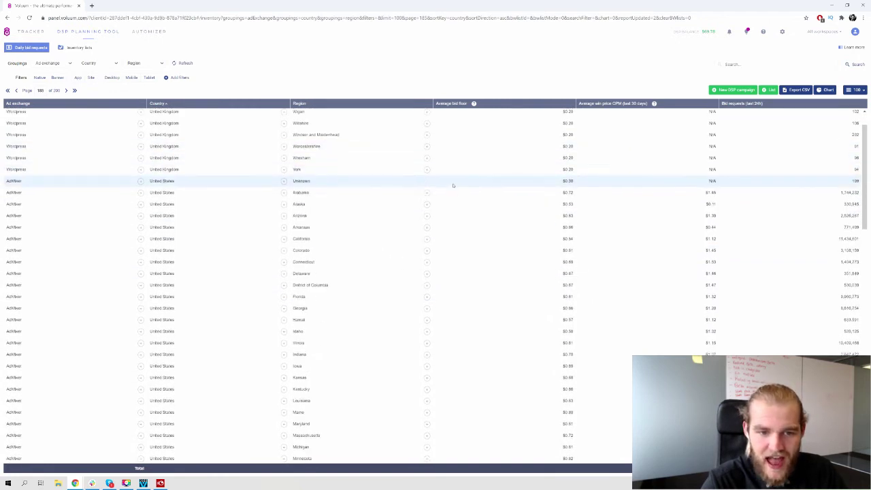
{"action": "scroll", "coordinate": [450, 180], "scroll_direction": "down", "scroll_amount": 8}
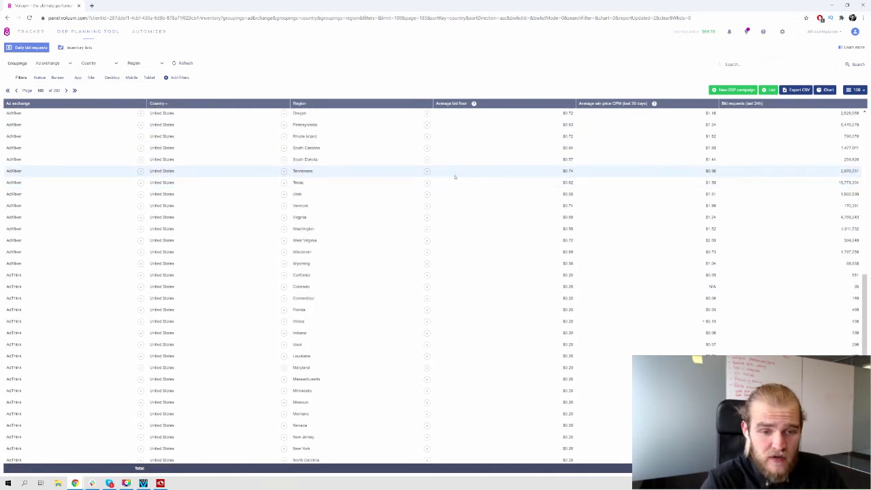
{"action": "scroll", "coordinate": [456, 178], "scroll_direction": "down", "scroll_amount": 5}
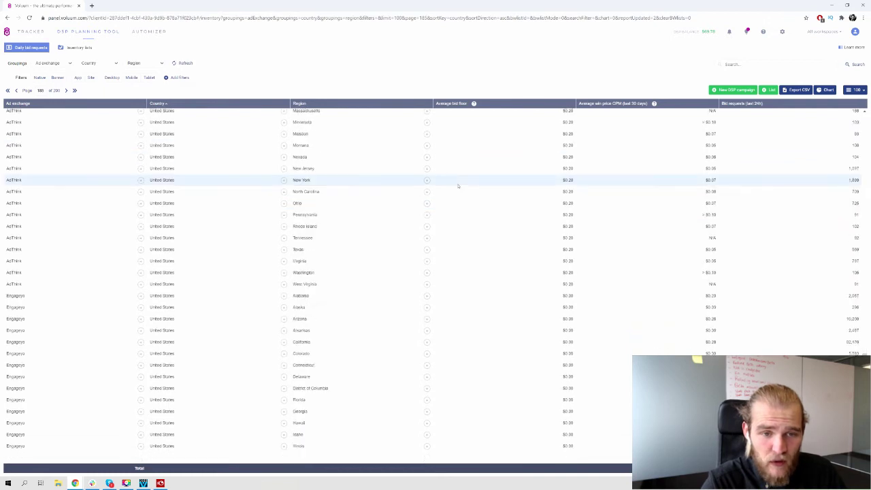
{"action": "scroll", "coordinate": [436, 187], "scroll_direction": "up", "scroll_amount": 4}
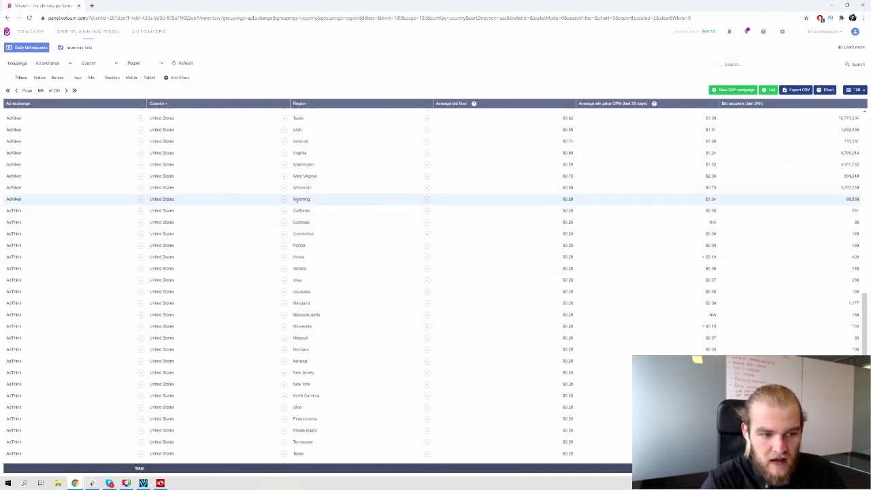
Highlight the AdMixer rows for Wyoming, Virginia and Texas and the AdThink row for Pennsylvania to compare their bid request volumes.
{"action": "left_click", "coordinate": [227, 200]}
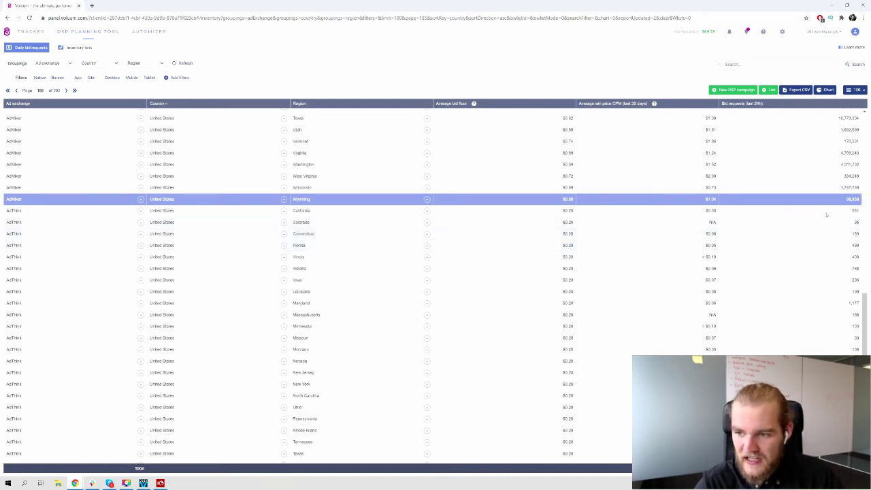
{"action": "left_click", "coordinate": [759, 152]}
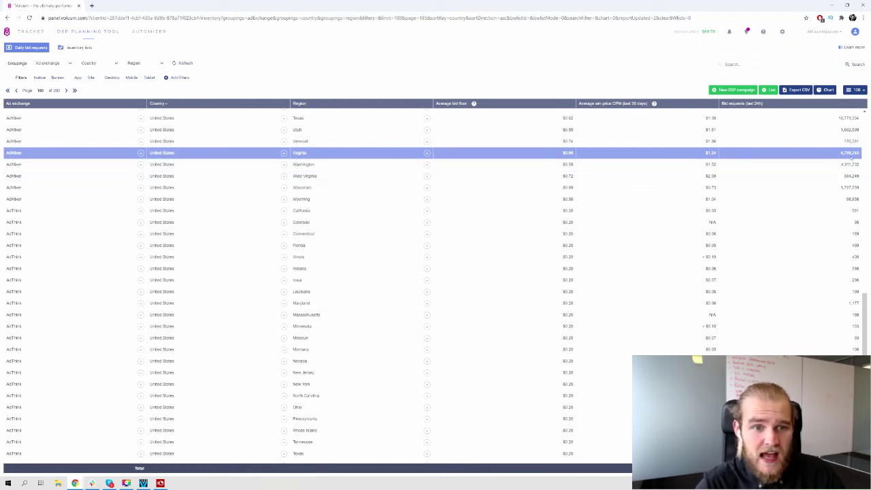
{"action": "left_click", "coordinate": [850, 118]}
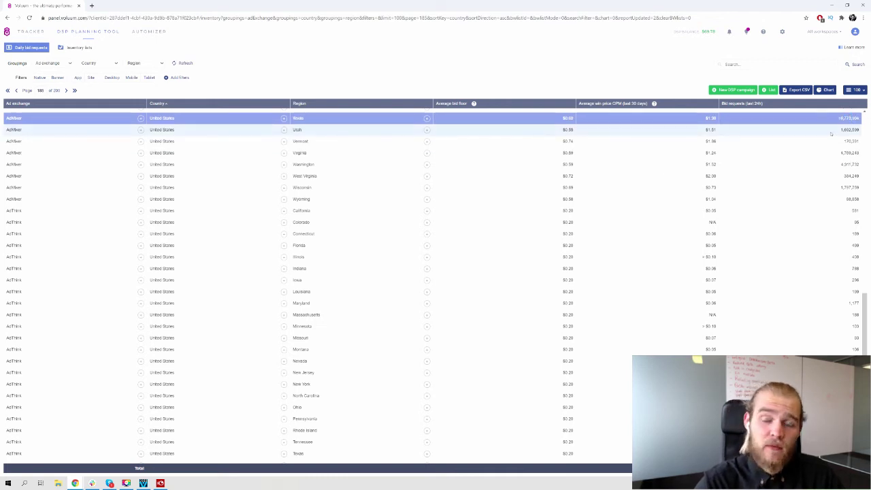
{"action": "scroll", "coordinate": [798, 140], "scroll_direction": "down", "scroll_amount": 3}
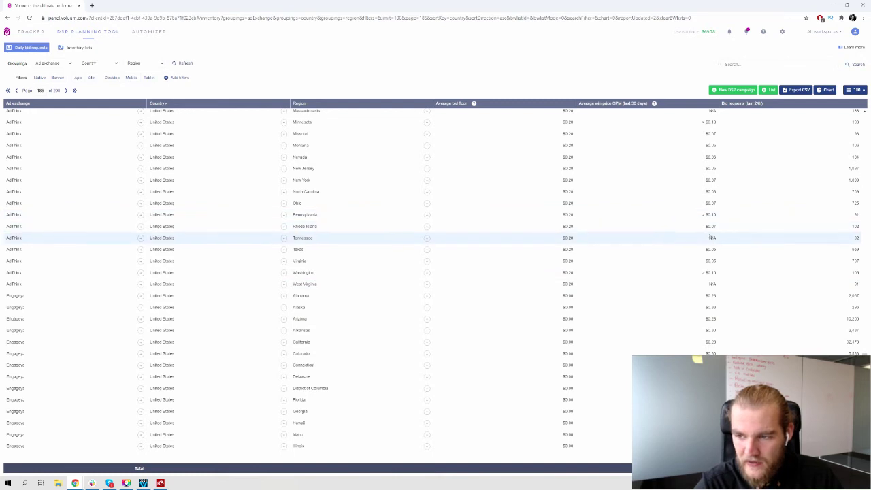
{"action": "scroll", "coordinate": [712, 237], "scroll_direction": "up", "scroll_amount": 1}
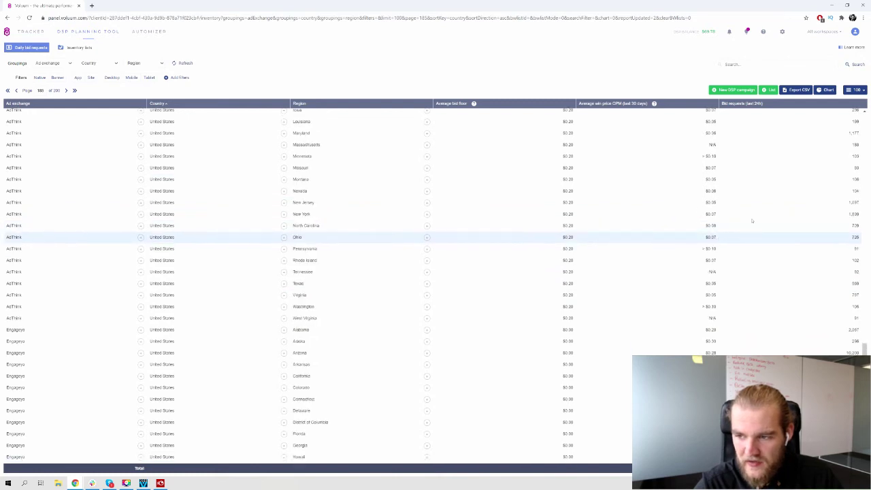
{"action": "left_click", "coordinate": [781, 249]}
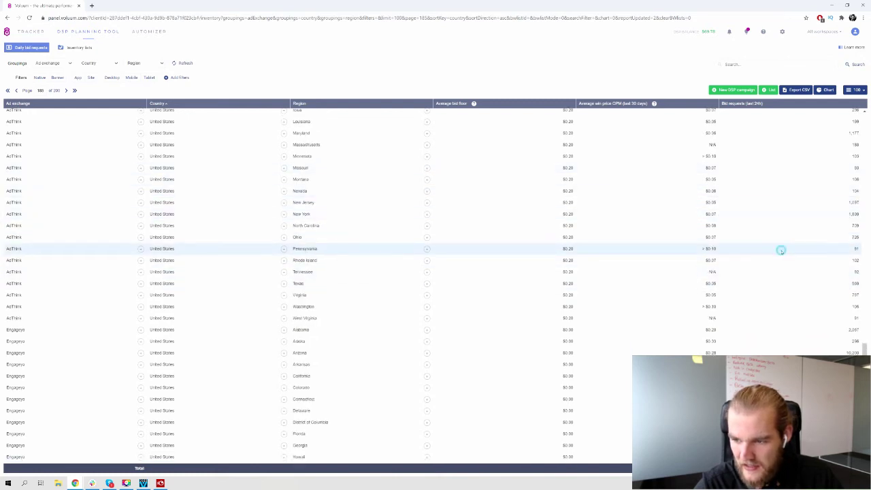
Highlight the AdThink rows for West Virginia, Pennsylvania and Tennessee to compare their bid request volumes.
{"action": "left_click", "coordinate": [779, 317]}
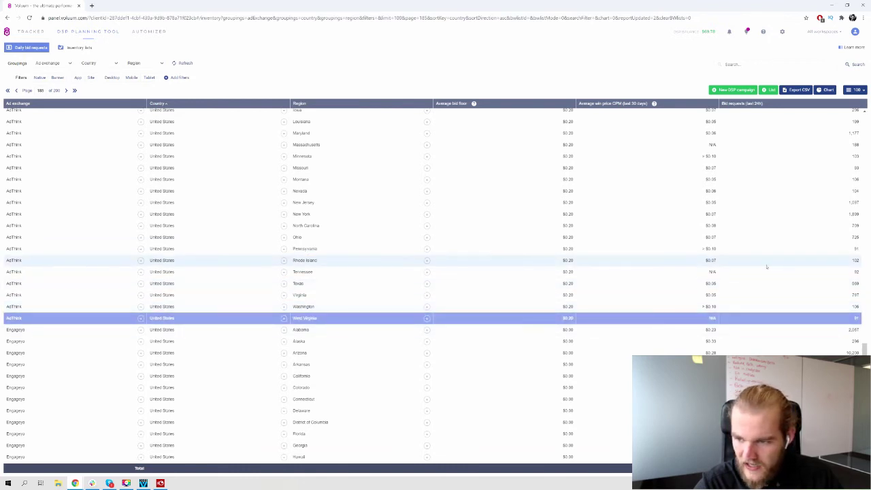
{"action": "left_click", "coordinate": [792, 249]}
{"action": "left_click", "coordinate": [781, 272]}
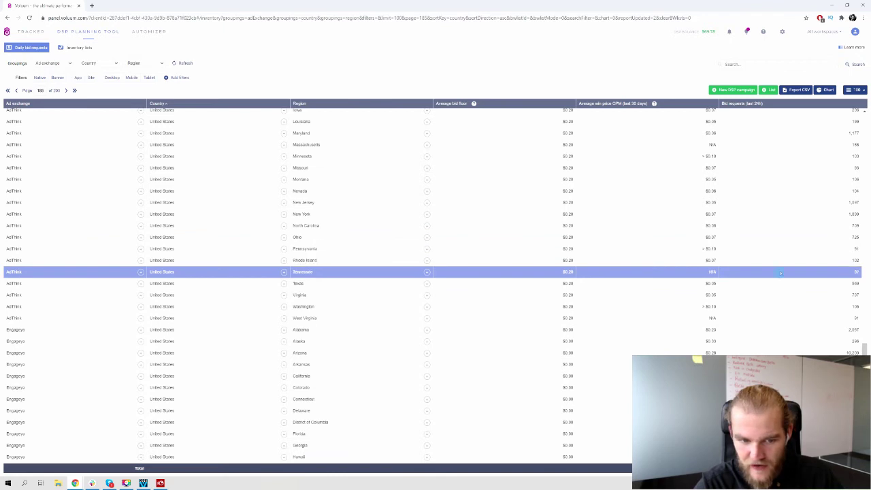
{"action": "scroll", "coordinate": [623, 249], "scroll_direction": "down", "scroll_amount": 1}
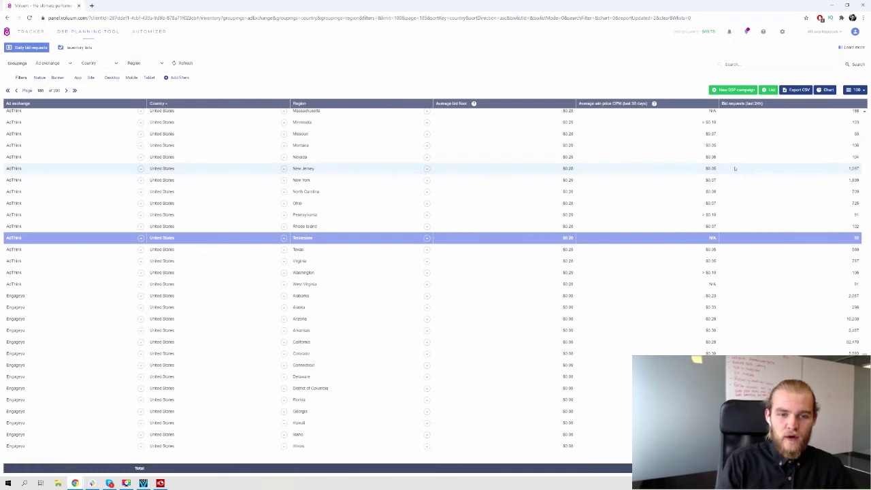
{"action": "scroll", "coordinate": [435, 293], "scroll_direction": "down", "scroll_amount": 3}
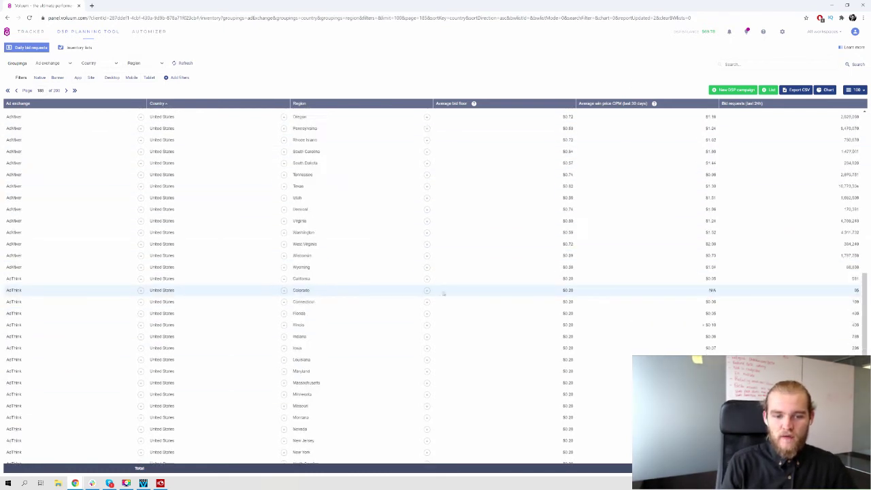
{"action": "scroll", "coordinate": [440, 300], "scroll_direction": "up", "scroll_amount": 3}
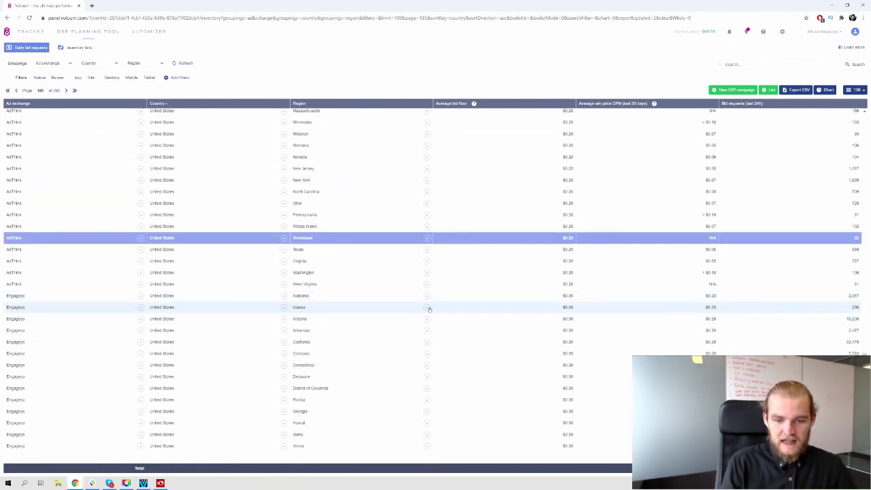
{"action": "left_click", "coordinate": [427, 307]}
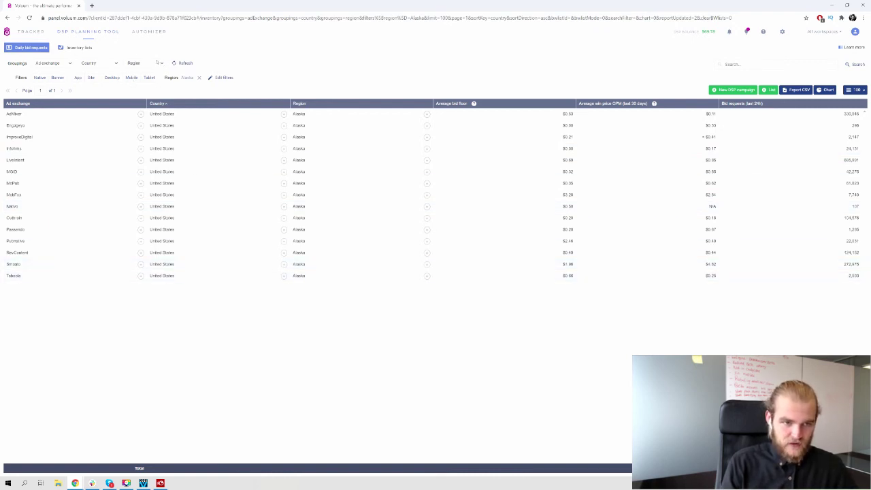
{"action": "left_click", "coordinate": [158, 62]}
{"action": "left_click", "coordinate": [158, 63]}
{"action": "left_click", "coordinate": [198, 77]}
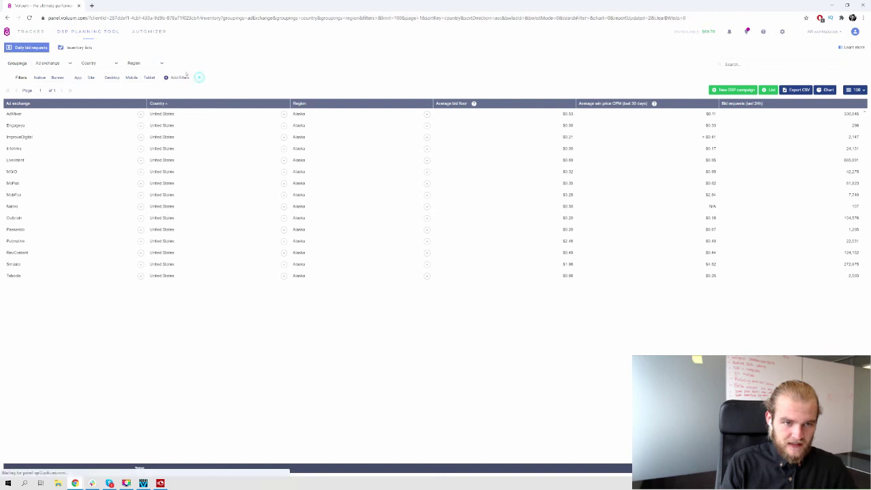
Go to page 186 of the region-level bid request list and filter the list to the United States.
{"action": "scroll", "coordinate": [411, 158], "scroll_direction": "down", "scroll_amount": 1}
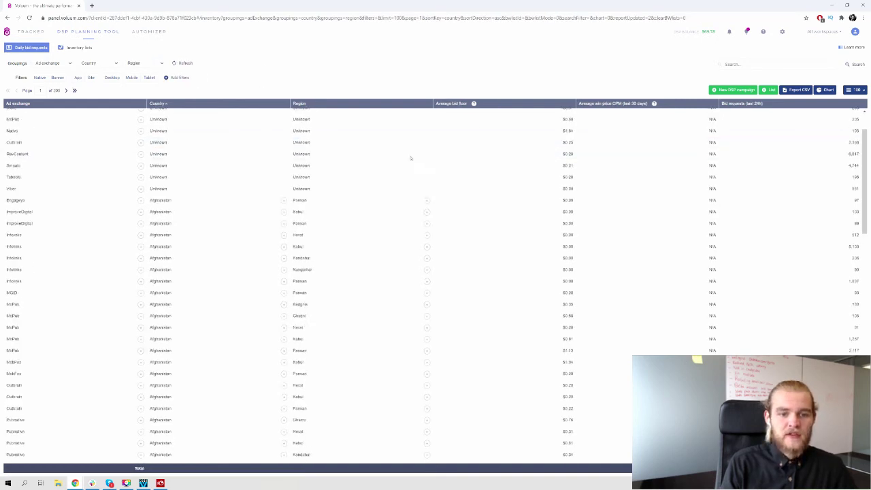
{"action": "scroll", "coordinate": [411, 158], "scroll_direction": "down", "scroll_amount": 8}
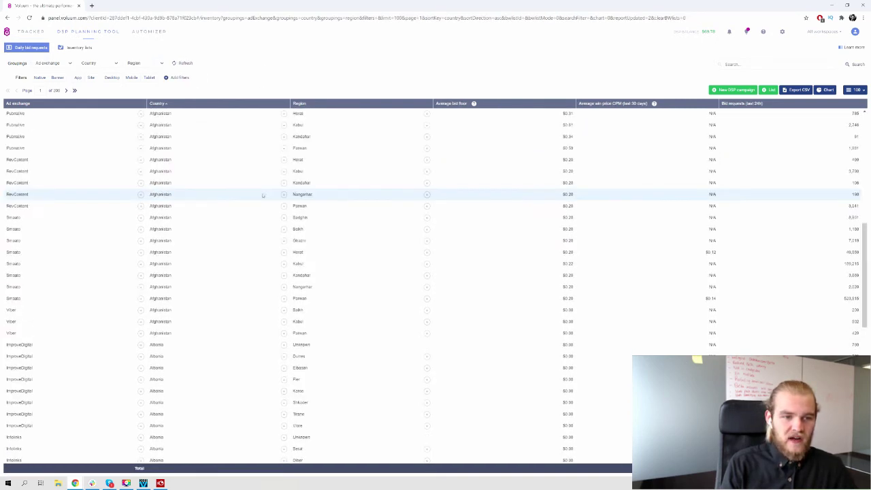
{"action": "scroll", "coordinate": [237, 171], "scroll_direction": "down", "scroll_amount": 5}
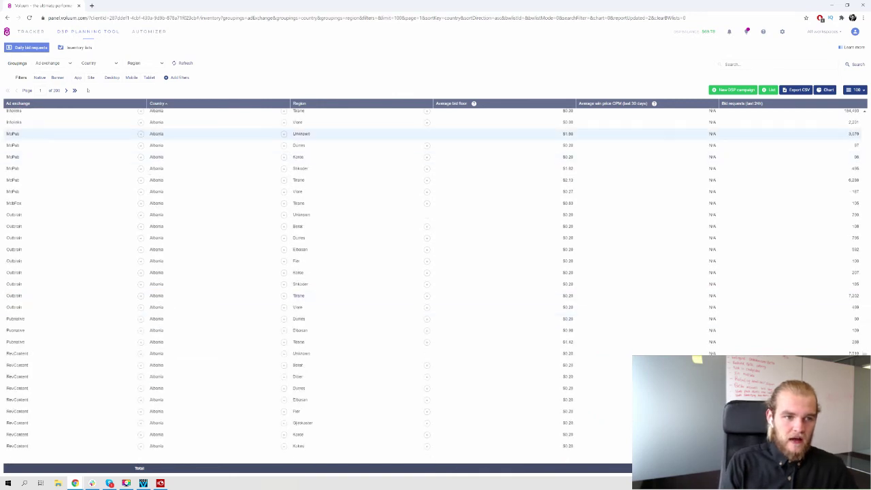
{"action": "left_click", "coordinate": [40, 90]}
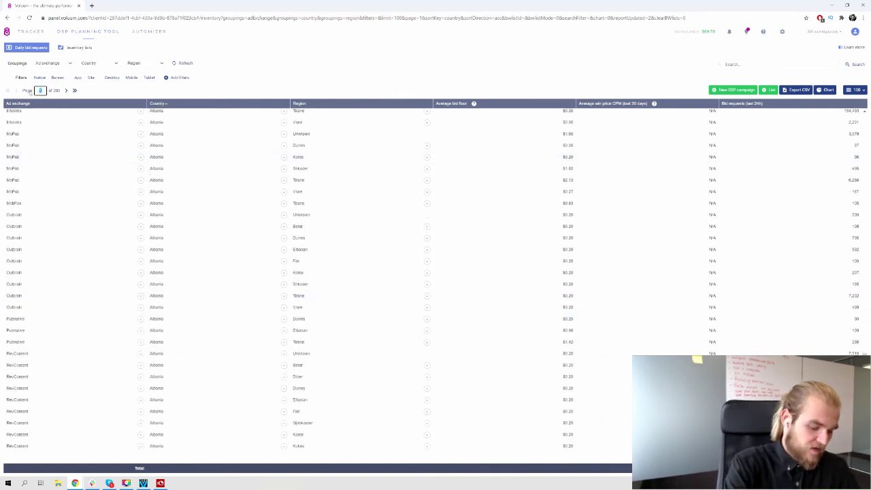
{"action": "type", "text": "10"}
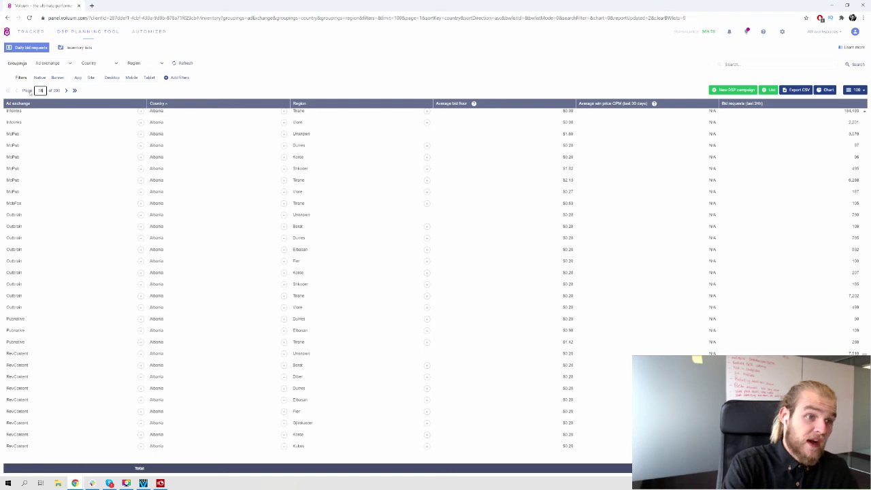
{"action": "type", "text": "6"}
{"action": "key", "text": "Return"}
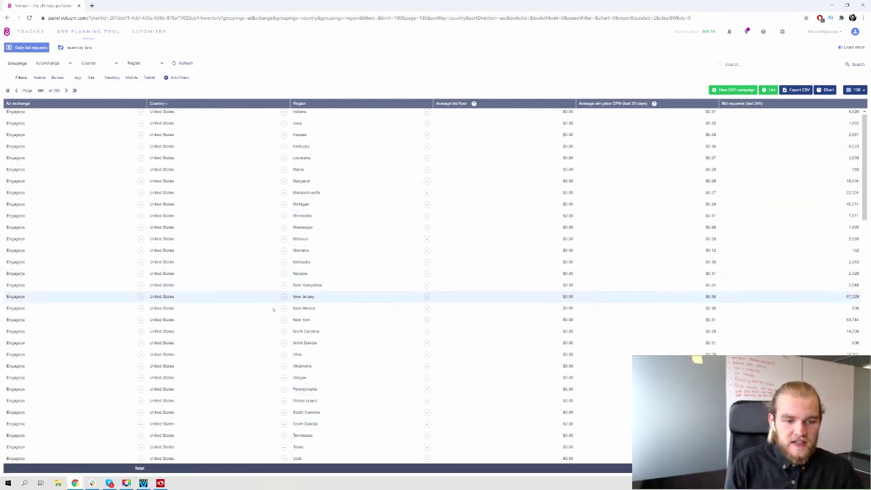
{"action": "scroll", "coordinate": [275, 307], "scroll_direction": "down", "scroll_amount": 2}
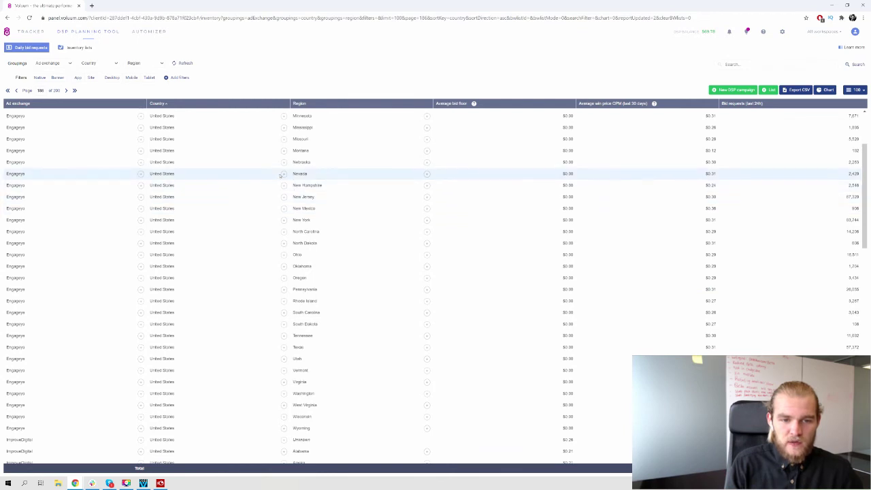
{"action": "left_click", "coordinate": [284, 175]}
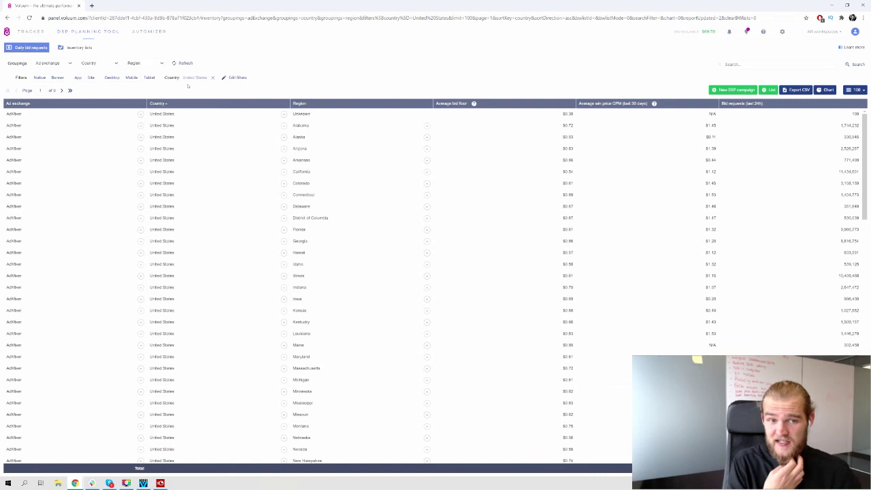
Examine the filtered United States bid floors, win prices and bid requests by region for AdMixer, AdThink and Engageya.
{"action": "scroll", "coordinate": [364, 202], "scroll_direction": "down", "scroll_amount": 13}
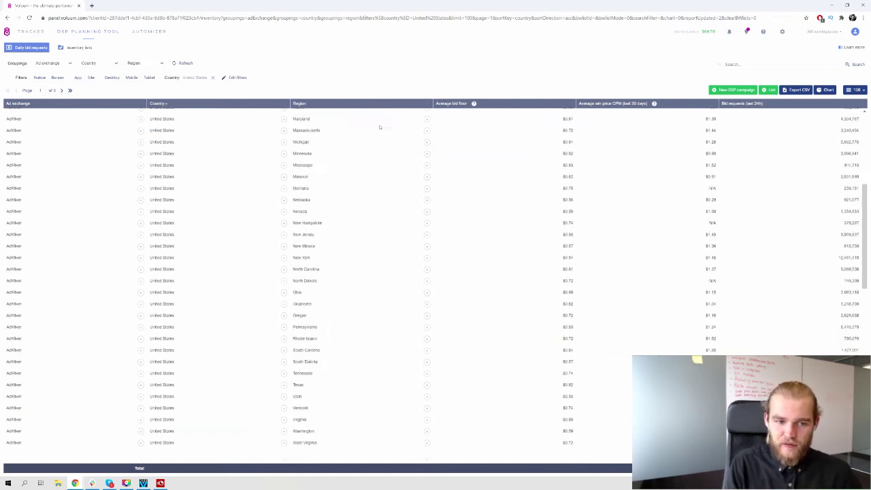
{"action": "scroll", "coordinate": [364, 202], "scroll_direction": "up", "scroll_amount": 5}
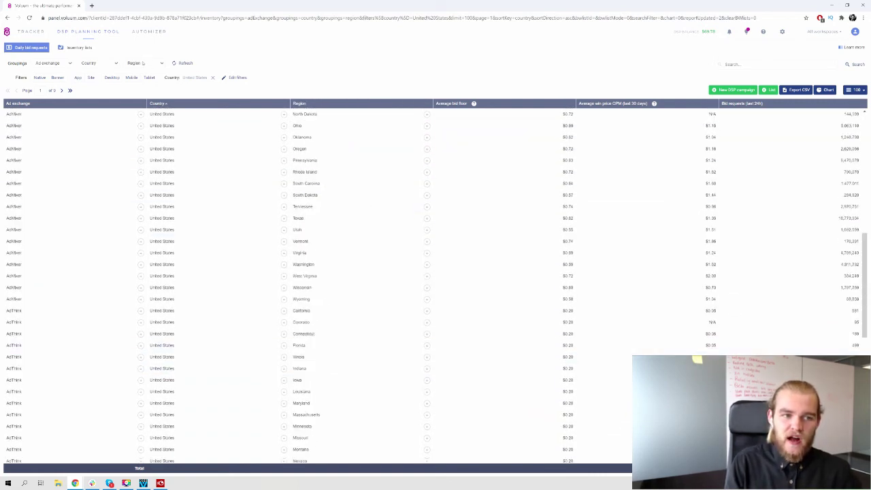
{"action": "left_click", "coordinate": [143, 63]}
{"action": "left_click", "coordinate": [140, 152]}
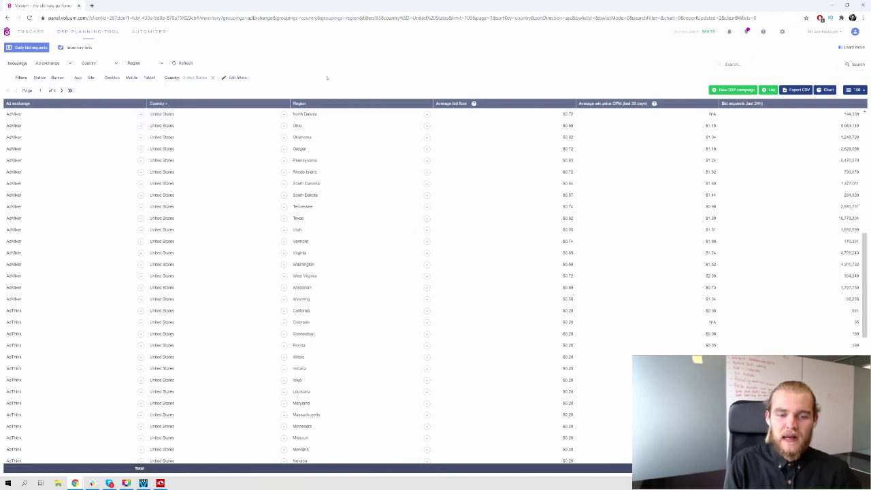
{"action": "scroll", "coordinate": [359, 277], "scroll_direction": "down", "scroll_amount": 4}
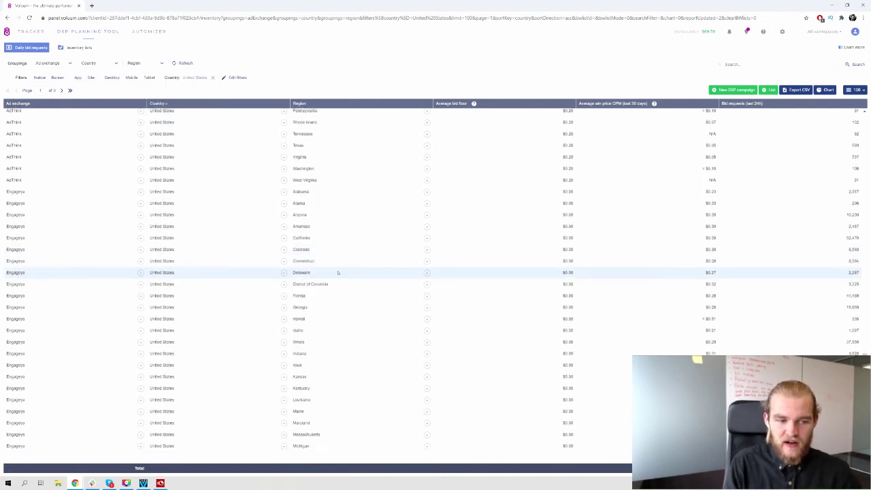
{"action": "scroll", "coordinate": [354, 286], "scroll_direction": "up", "scroll_amount": 5}
{"action": "scroll", "coordinate": [352, 293], "scroll_direction": "down", "scroll_amount": 4}
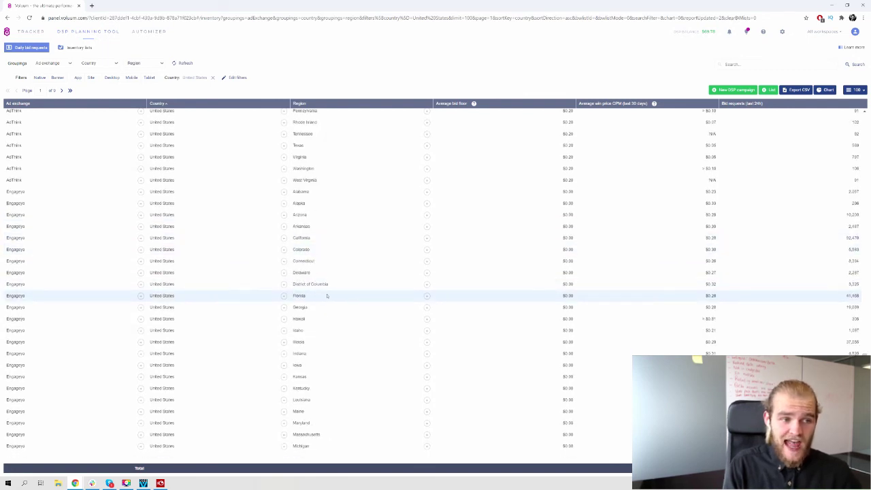
{"action": "scroll", "coordinate": [327, 295], "scroll_direction": "up", "scroll_amount": 10}
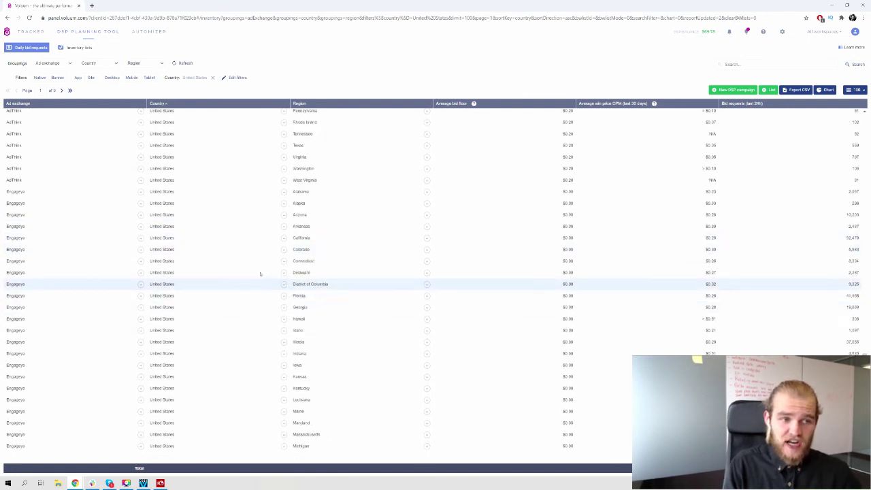
Remove the Region grouping and sort the United States ad exchanges by average bid floor in ascending order.
{"action": "left_click", "coordinate": [133, 63]}
{"action": "left_click", "coordinate": [139, 70]}
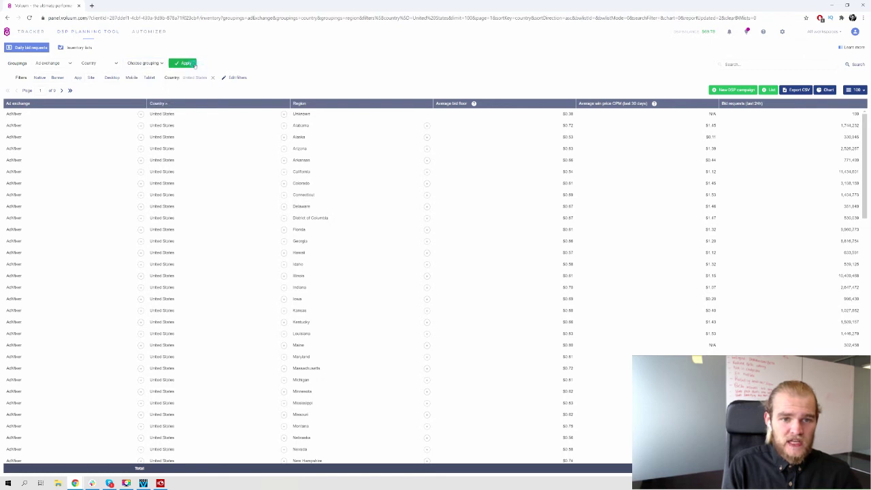
{"action": "left_click", "coordinate": [193, 64]}
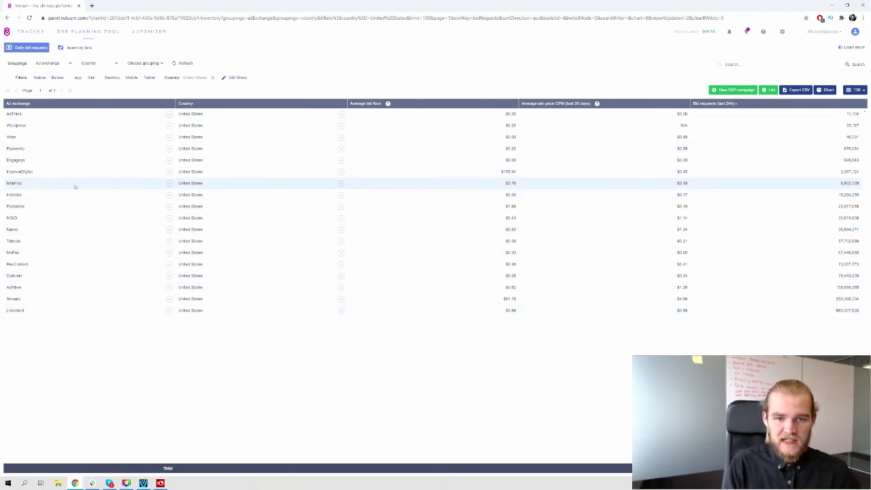
{"action": "left_click", "coordinate": [500, 102]}
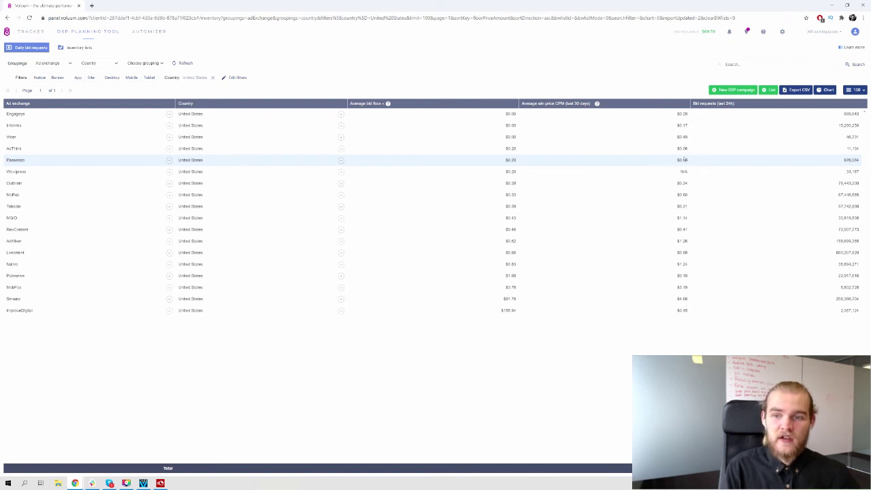
Highlight the Passendo and Infolinks rows to compare their average win prices in the United States.
{"action": "left_click", "coordinate": [676, 163]}
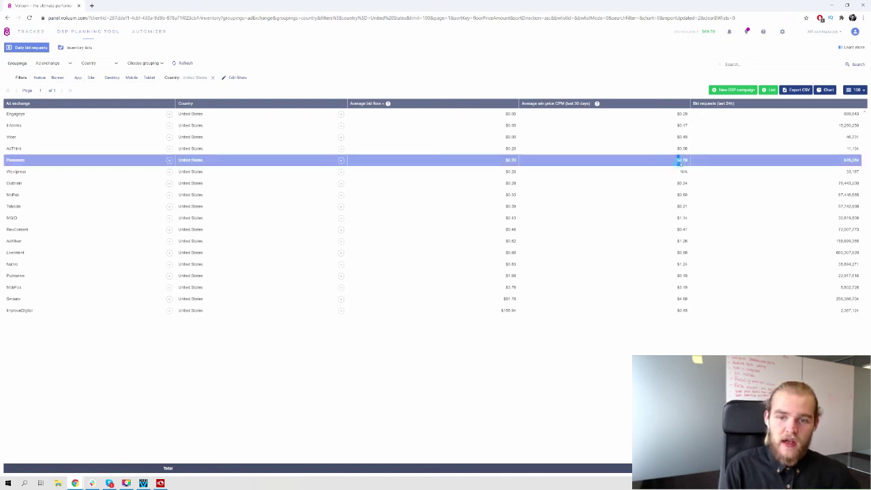
{"action": "left_click", "coordinate": [645, 127]}
{"action": "left_click", "coordinate": [647, 162]}
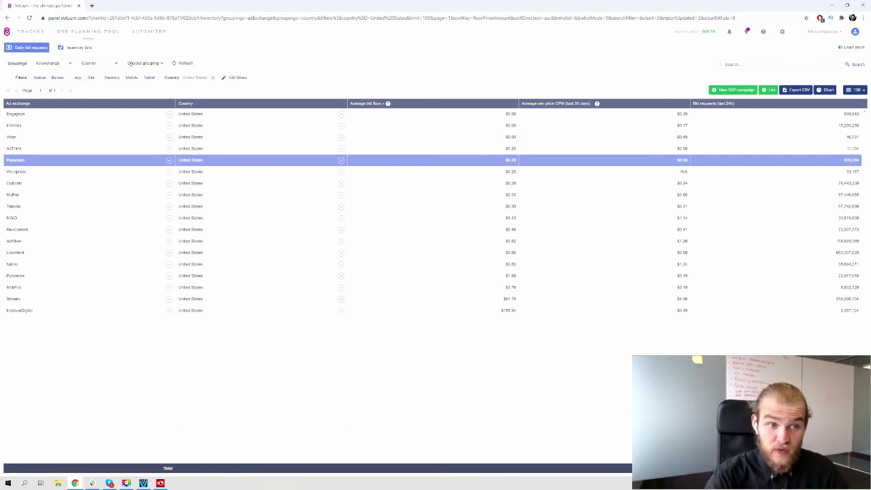
Remove the United States country filter and look through the bid requests by country for Engageya and ImproveDigital.
{"action": "left_click", "coordinate": [212, 78]}
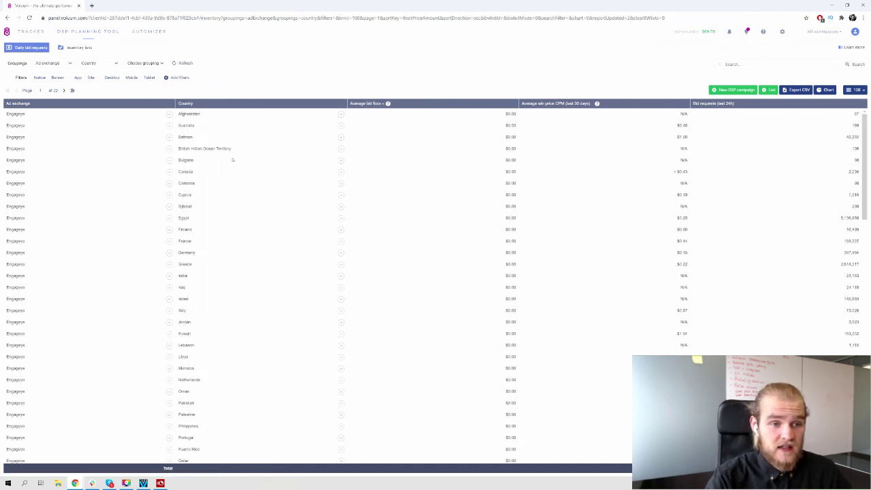
{"action": "scroll", "coordinate": [255, 156], "scroll_direction": "down", "scroll_amount": 10}
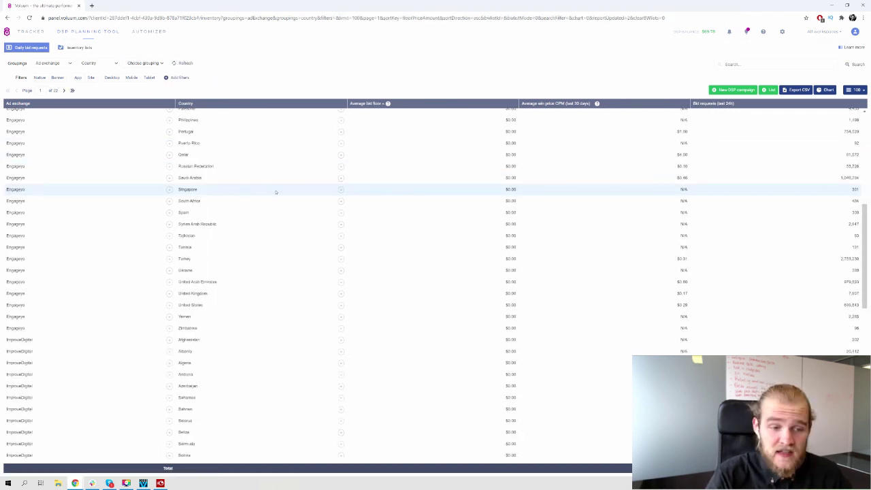
{"action": "scroll", "coordinate": [249, 210], "scroll_direction": "down", "scroll_amount": 5}
{"action": "scroll", "coordinate": [249, 210], "scroll_direction": "down", "scroll_amount": 1}
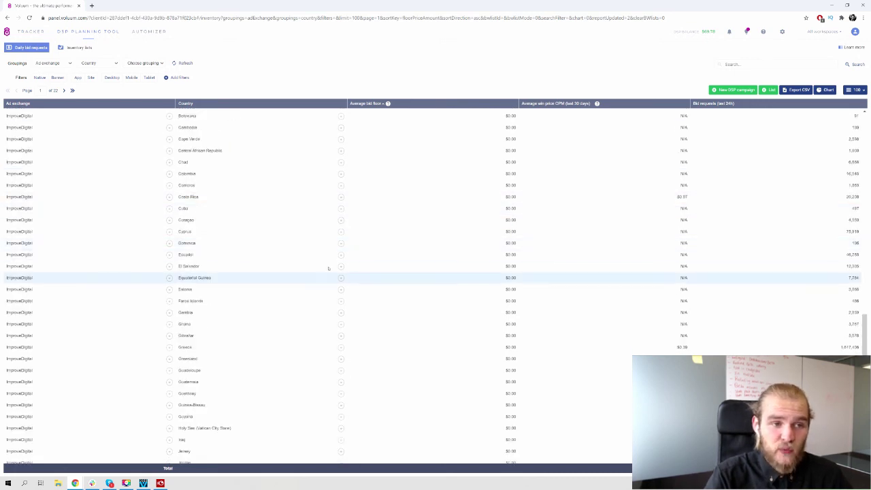
{"action": "scroll", "coordinate": [149, 178], "scroll_direction": "up", "scroll_amount": 7}
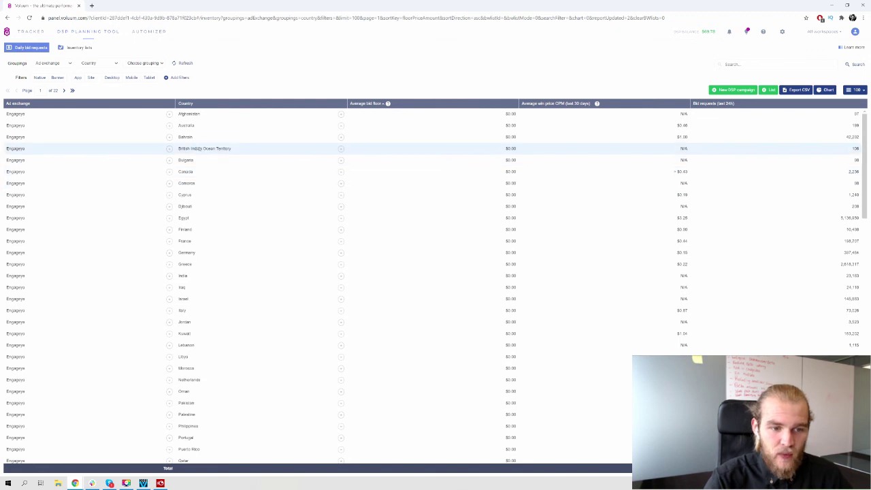
{"action": "scroll", "coordinate": [211, 217], "scroll_direction": "down", "scroll_amount": 5}
{"action": "scroll", "coordinate": [117, 199], "scroll_direction": "up", "scroll_amount": 5}
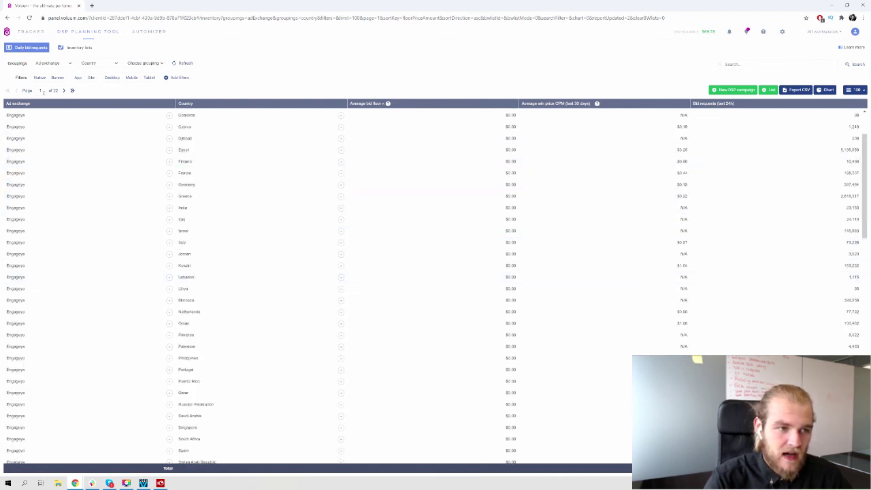
Sort the bid requests by country in descending order and look through the first page down to the United States rows.
{"action": "left_click", "coordinate": [218, 103]}
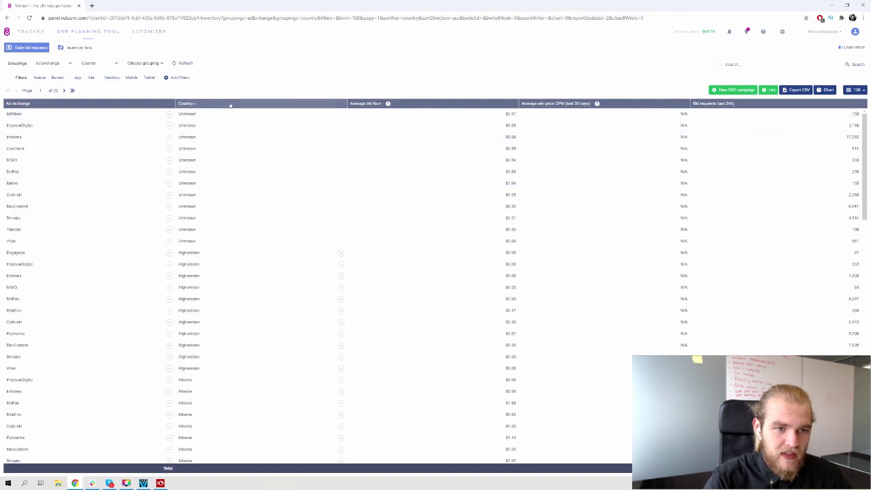
{"action": "left_click", "coordinate": [230, 104]}
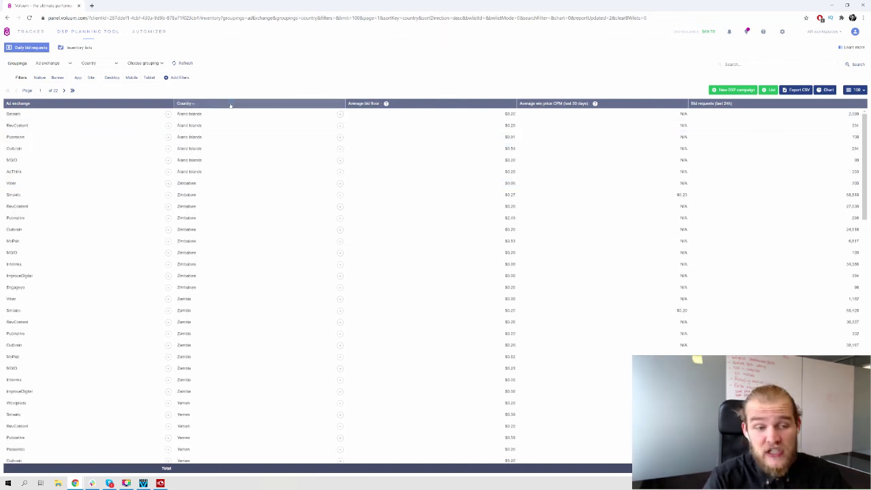
{"action": "scroll", "coordinate": [248, 194], "scroll_direction": "down", "scroll_amount": 3}
{"action": "scroll", "coordinate": [250, 194], "scroll_direction": "down", "scroll_amount": 5}
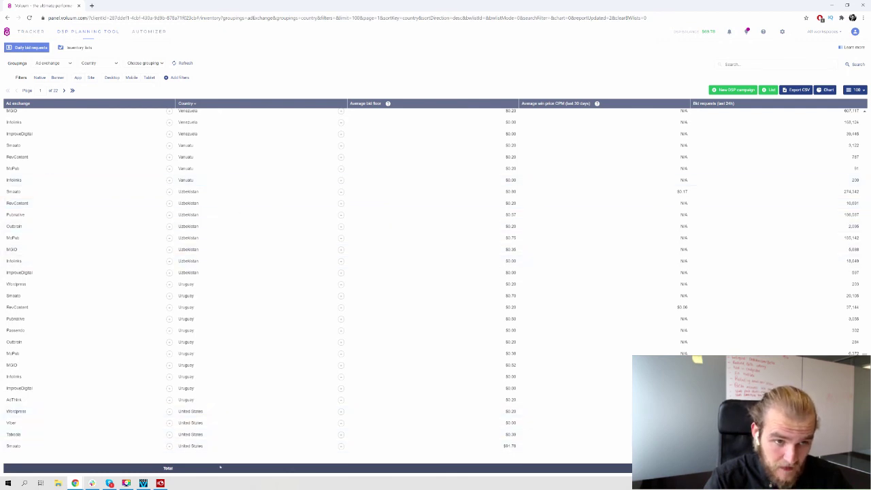
Go to page 2 of the country list and filter the bid requests to the United Kingdom.
{"action": "left_click", "coordinate": [64, 90]}
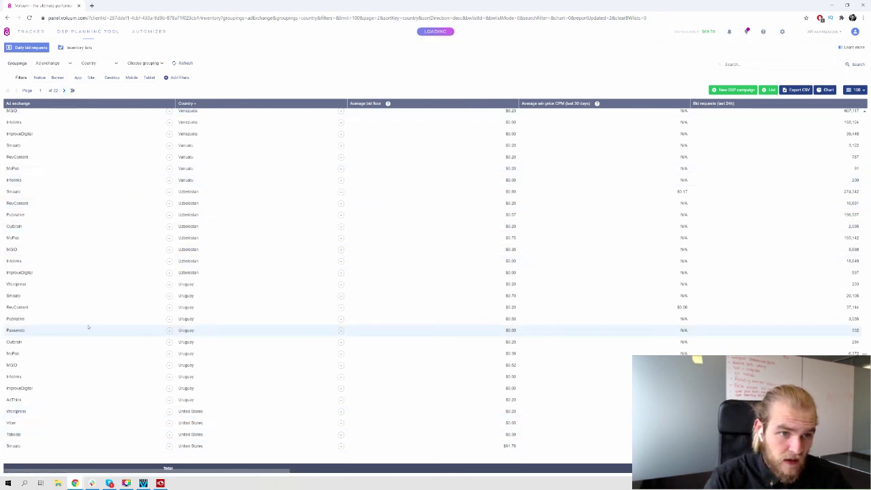
{"action": "scroll", "coordinate": [315, 195], "scroll_direction": "down", "scroll_amount": 3}
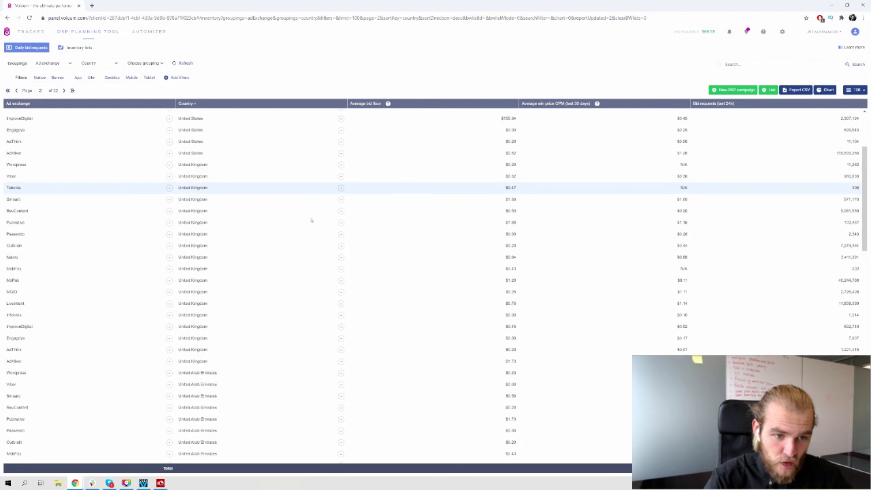
{"action": "left_click", "coordinate": [341, 212]}
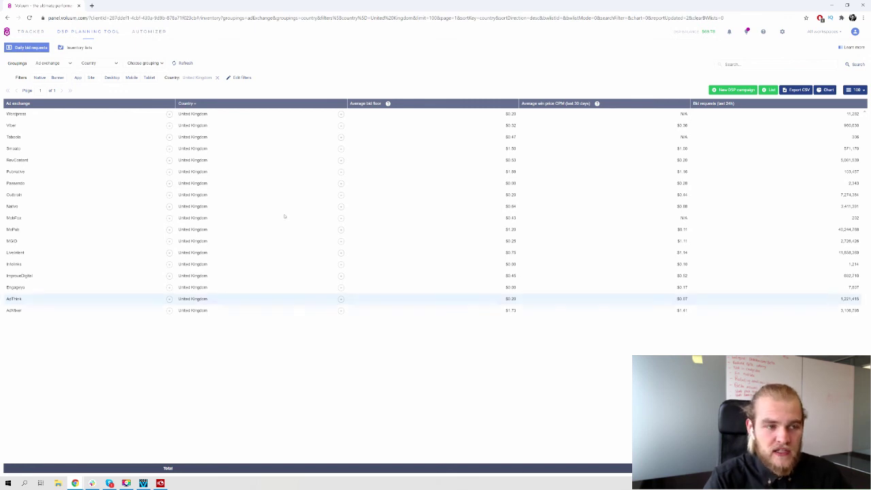
Add Region as the third grouping for the United Kingdom bid requests and apply it.
{"action": "left_click", "coordinate": [145, 62]}
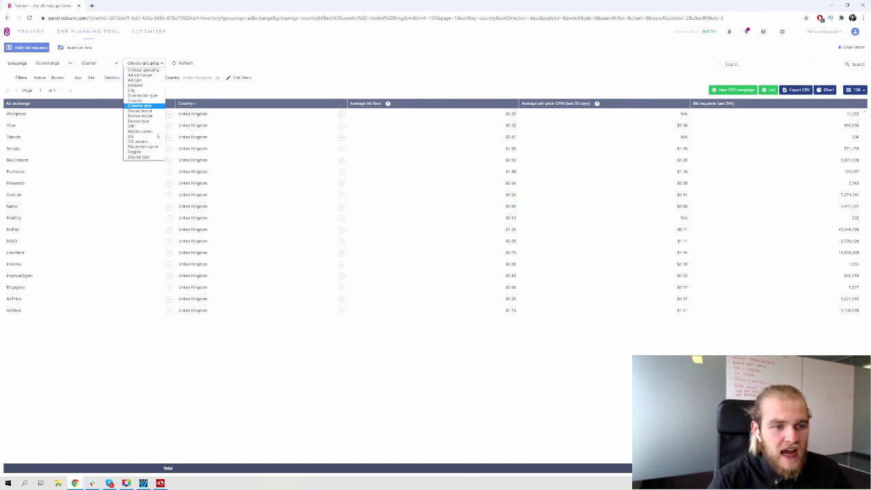
{"action": "left_click", "coordinate": [149, 152]}
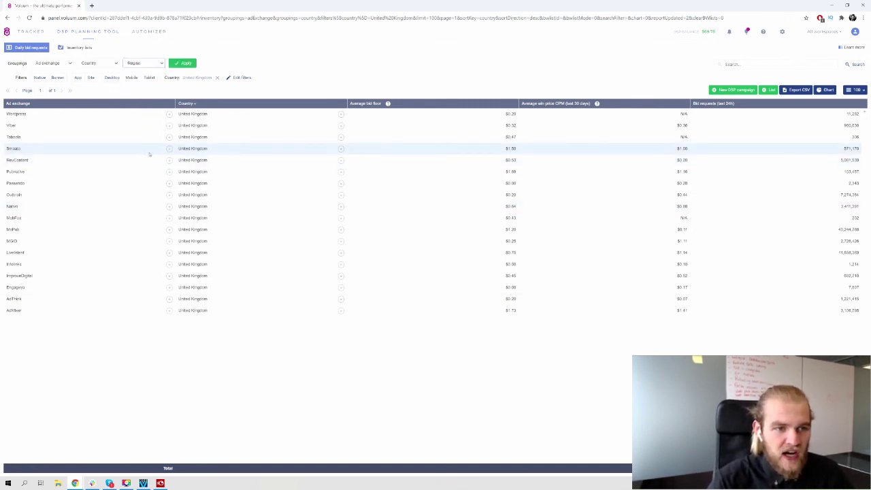
{"action": "left_click", "coordinate": [183, 63]}
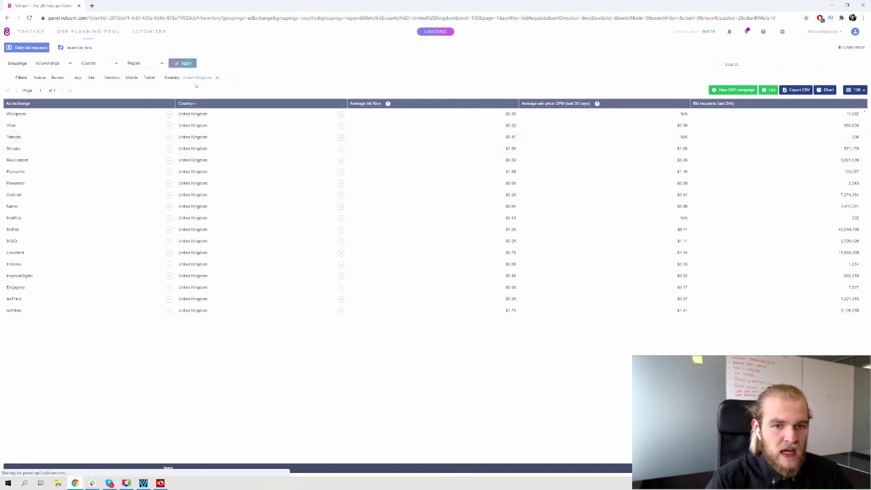